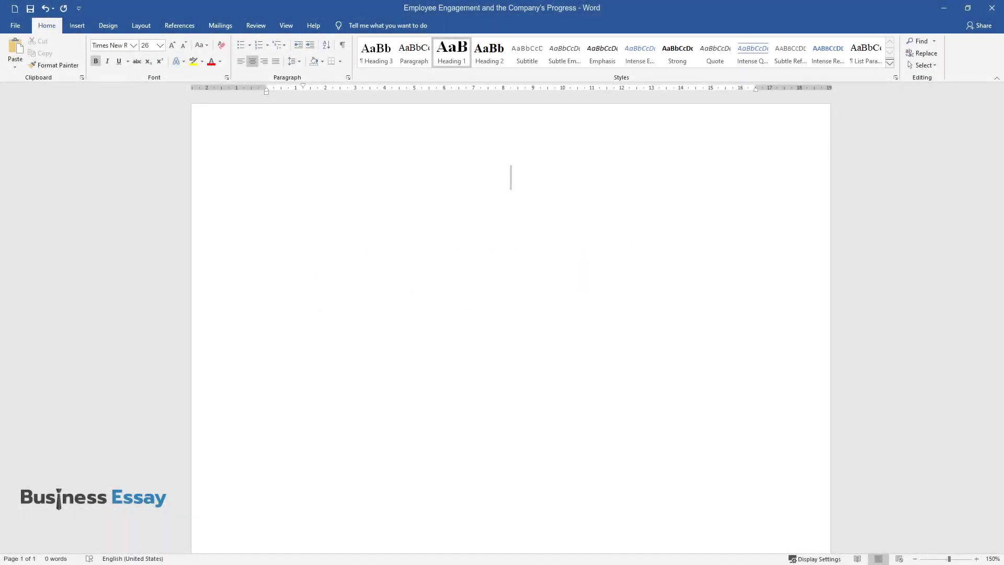
# Type the title 'Employee Engagement and the Company's Progress' and start the first body paragraph
pyautogui.write('Employee Eng')
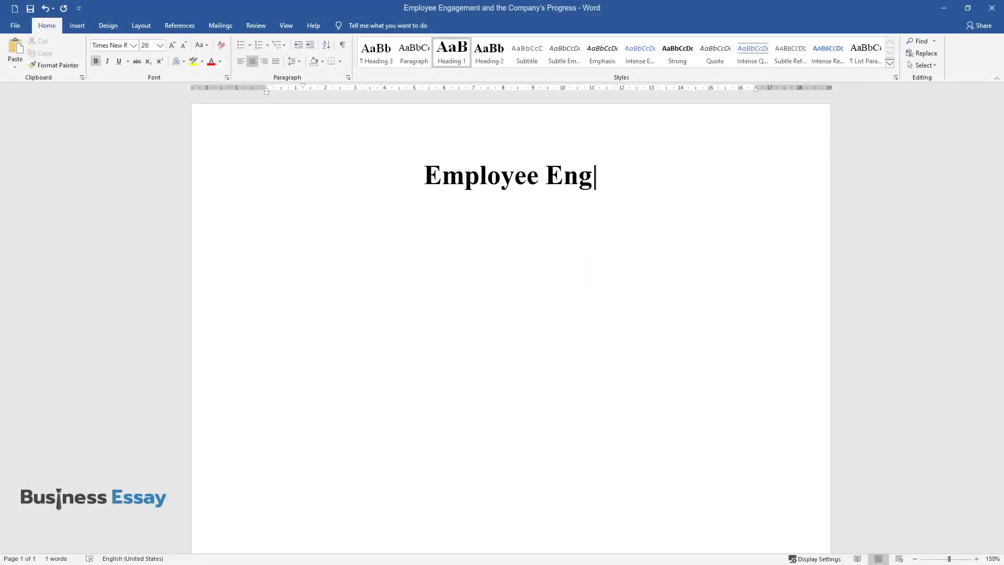
pyautogui.write("agement and the Company's Progress")
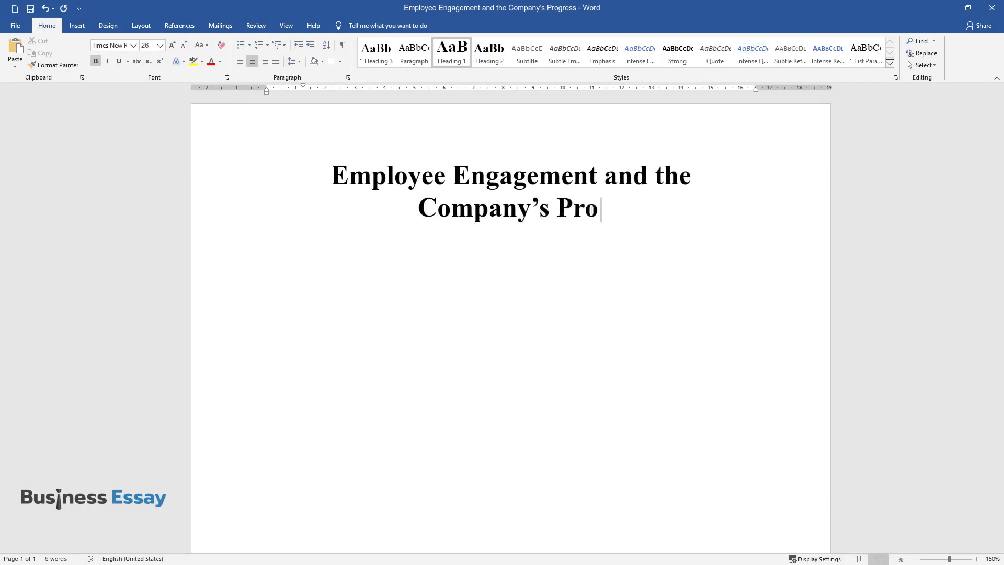
pyautogui.press('Return')
# Type the opening paragraph on company success, ending '...no matter what organizational strategy they might apply.'
pyautogui.write('There are m')
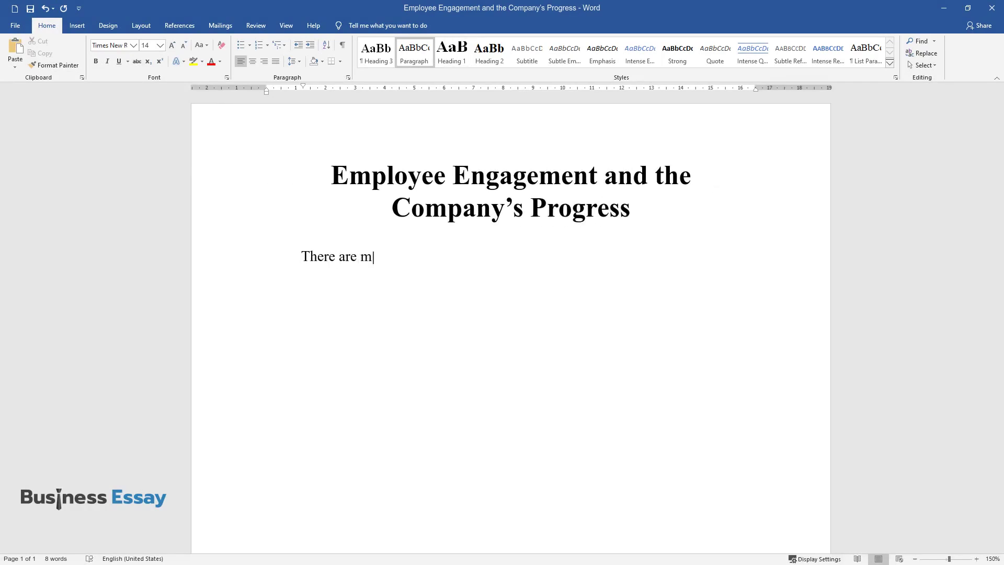
pyautogui.write("any ways to look at the company's suc")
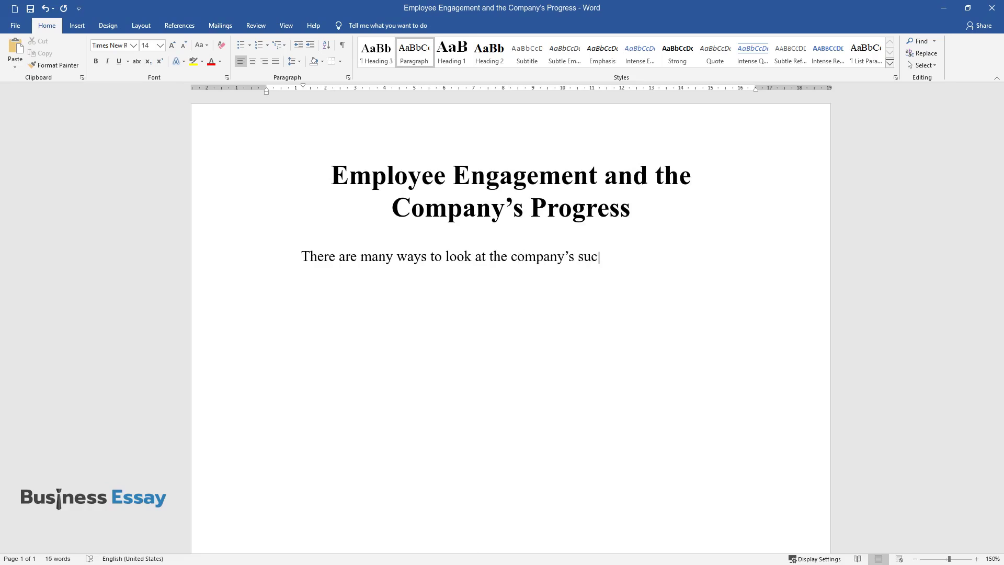
pyautogui.write('cess; some see it as the result of w')
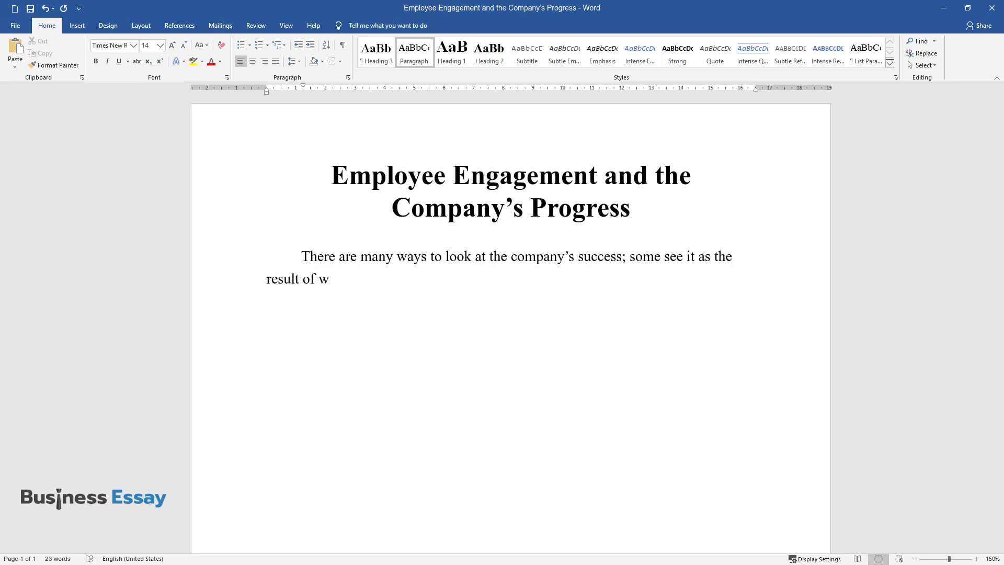
pyautogui.write('ise leadership, and others suggest th')
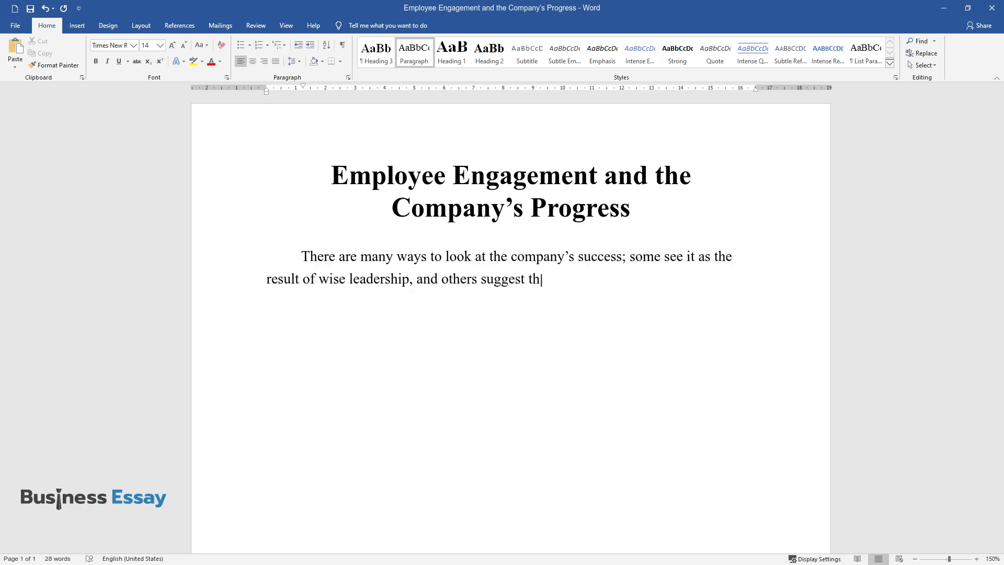
pyautogui.write('at clever marketing has been the piv')
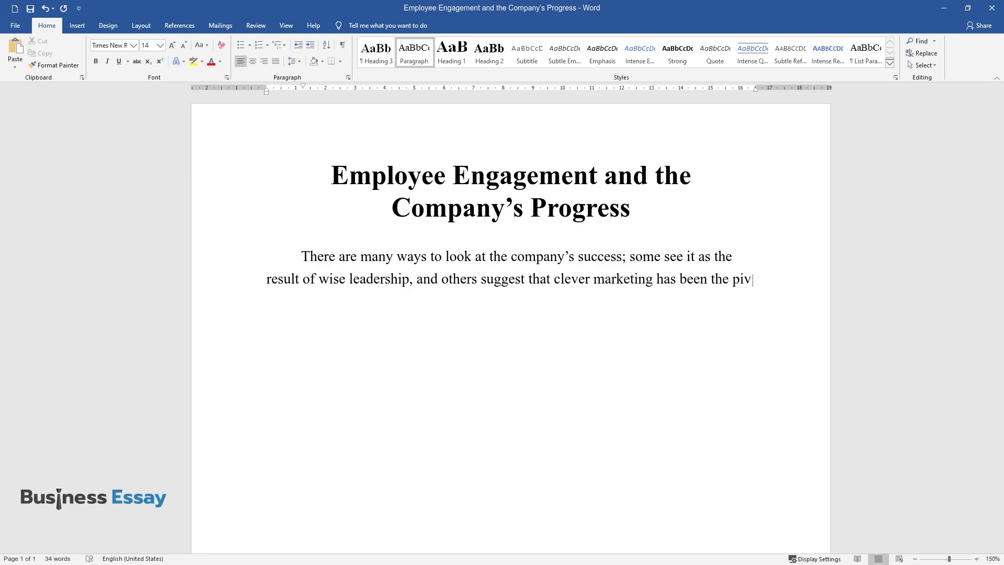
pyautogui.write("oting point for the company's triump")
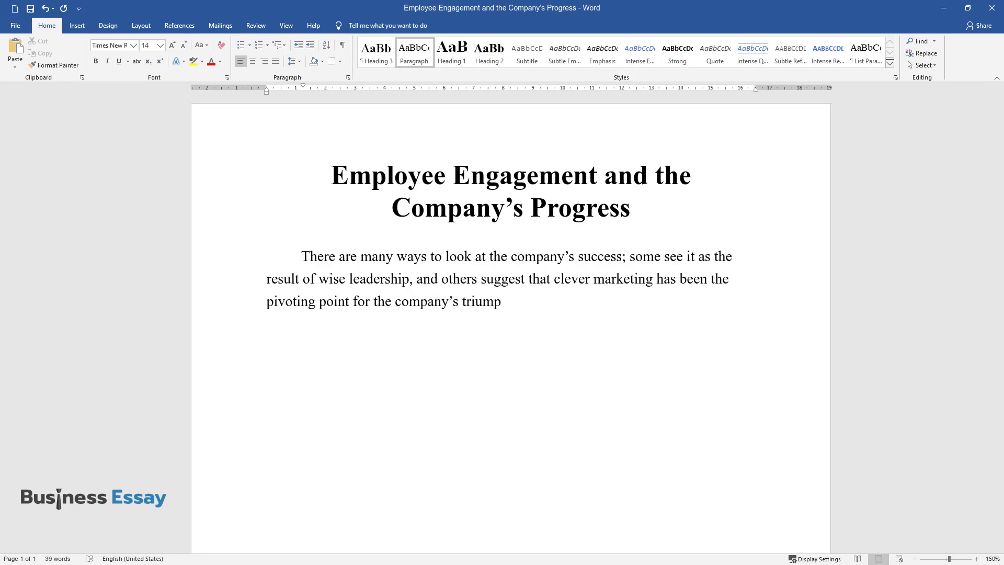
pyautogui.write('h; Factors contributing to the rapid ')
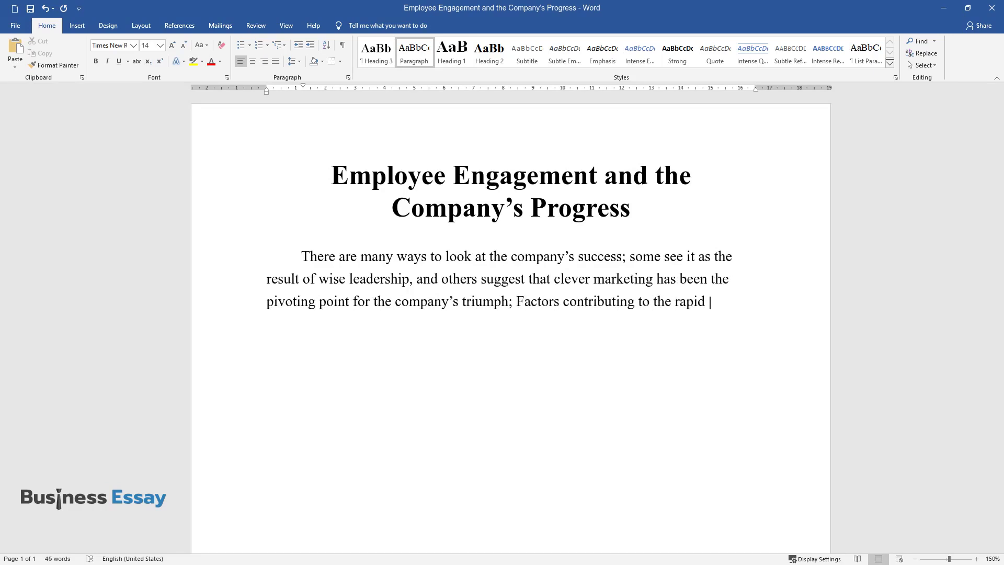
pyautogui.write('progress of entrepreneurship are countless. However, people often forget')
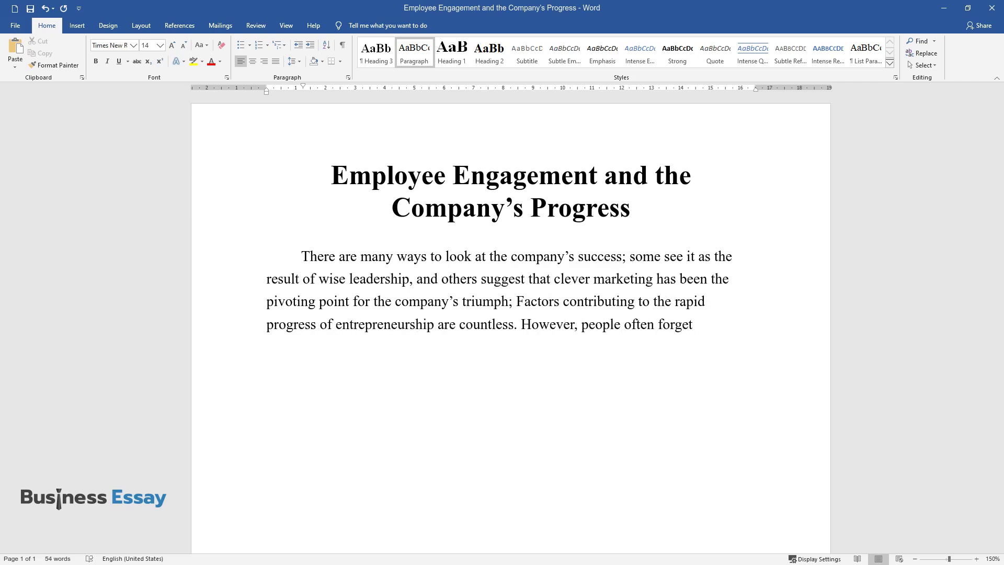
pyautogui.write(' that the enthusiasm of the staff als')
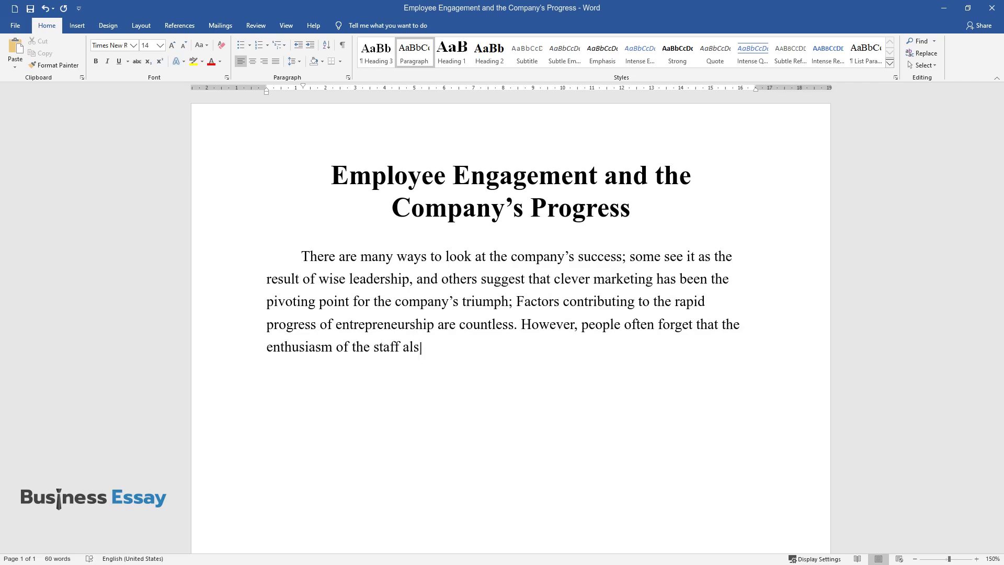
pyautogui.write('o matters greatly; therefore, employ')
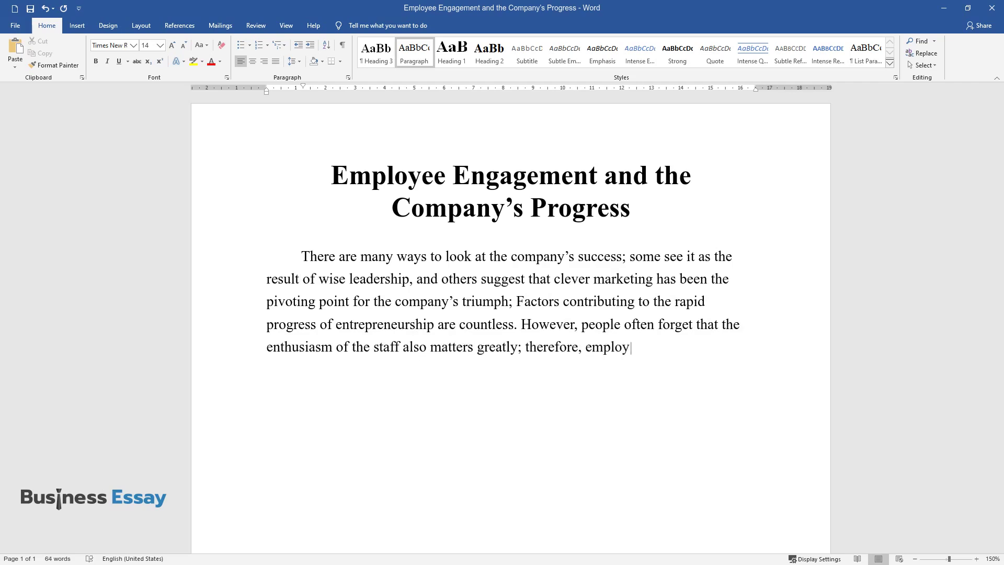
pyautogui.write("ees' engagement seems to have been o")
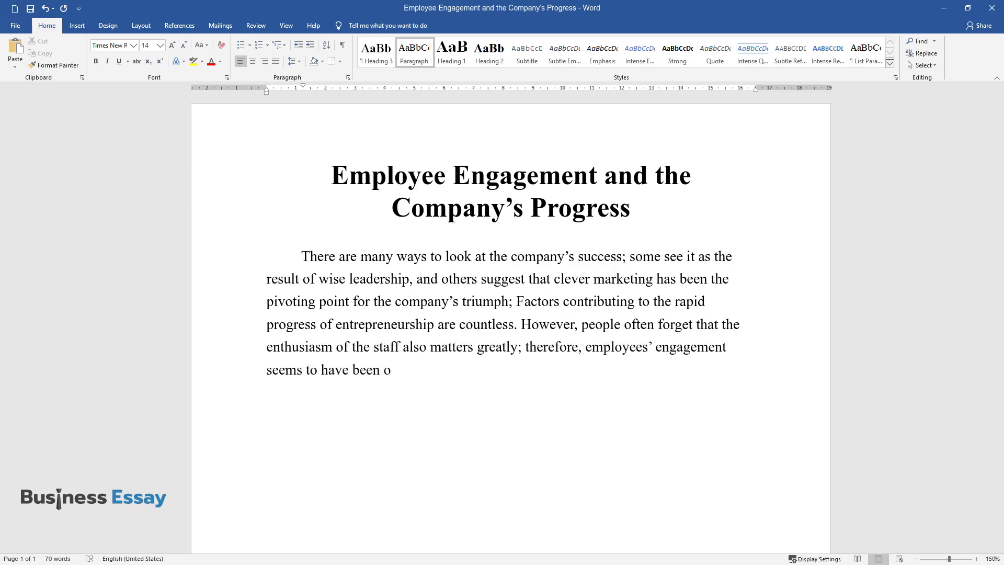
pyautogui.write('verlooked for quite a long, which is')
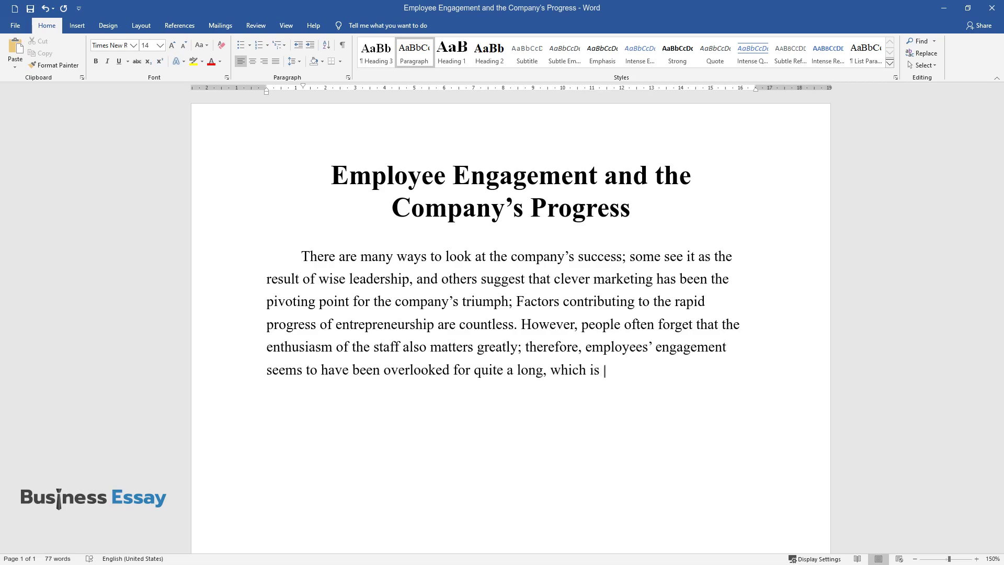
pyautogui.write(" a shame, for the employees' enthusia")
pyautogui.scroll(-2, 509, 314)
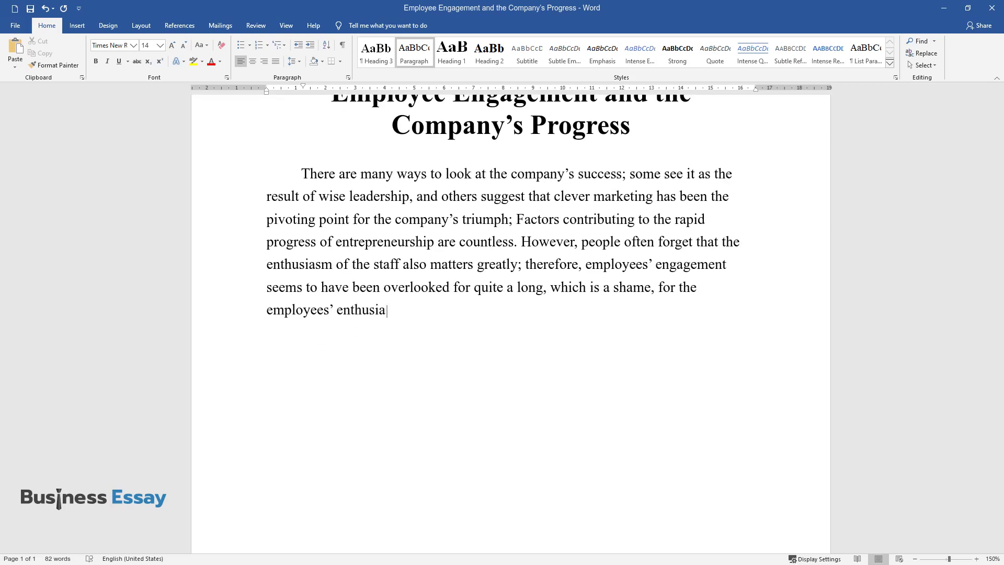
pyautogui.write('sm often becomes the motive force beh')
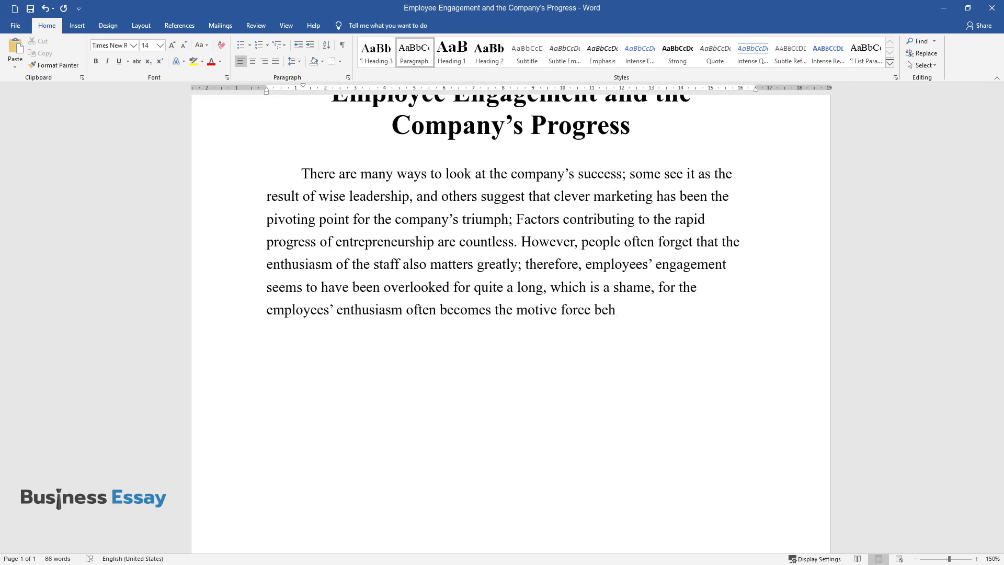
pyautogui.write('ind the working process. Analyzing a very gra')
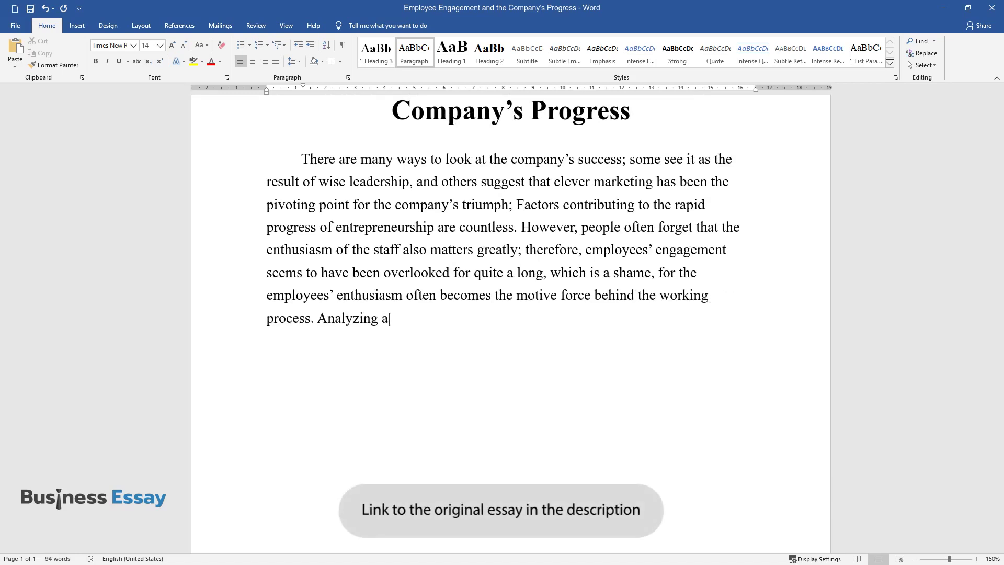
pyautogui.write('phic example of how employe')
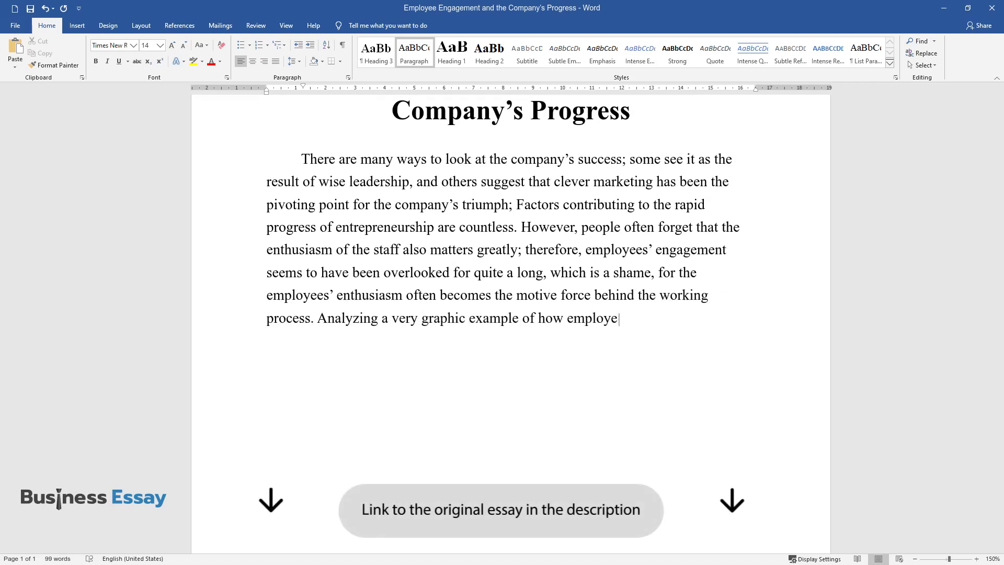
pyautogui.write('e engageme')
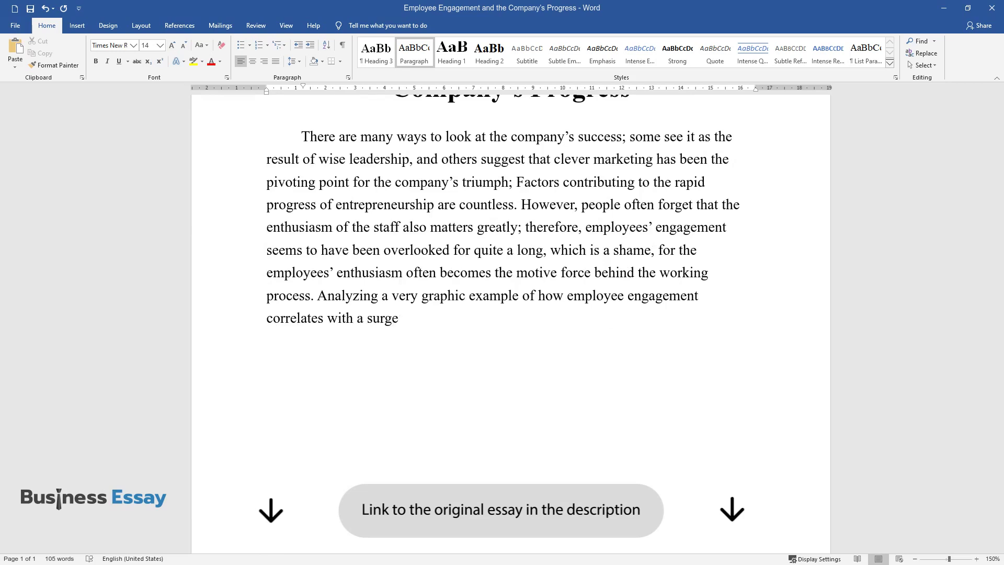
pyautogui.write("nt correlates with a surge in the company's performance, Priyanka Anand ")
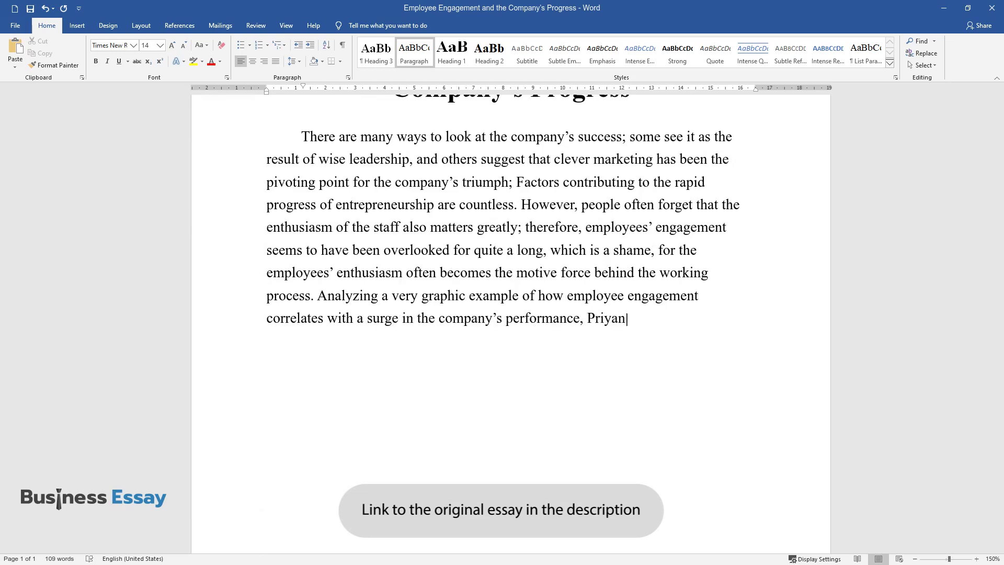
pyautogui.write('makes it clear that')
pyautogui.write(' unless ')
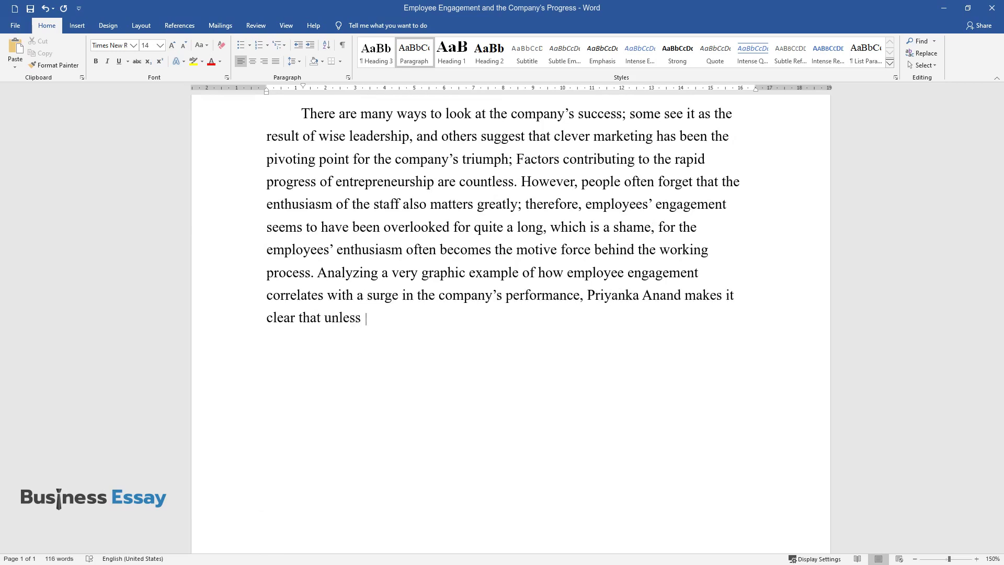
pyautogui.write("ITC Maurya incorporates an employee's")
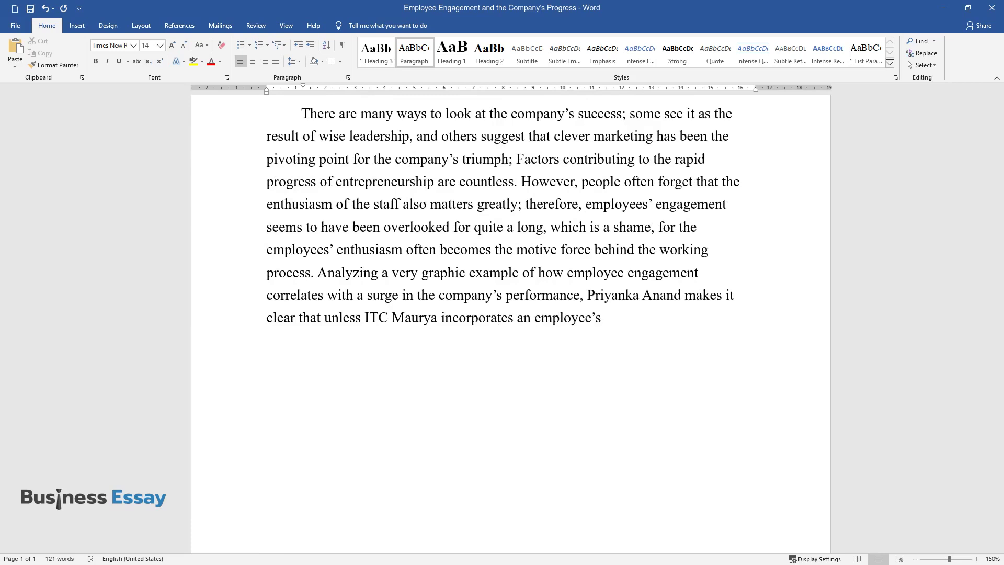
pyautogui.write(' perspective into its balanced score')
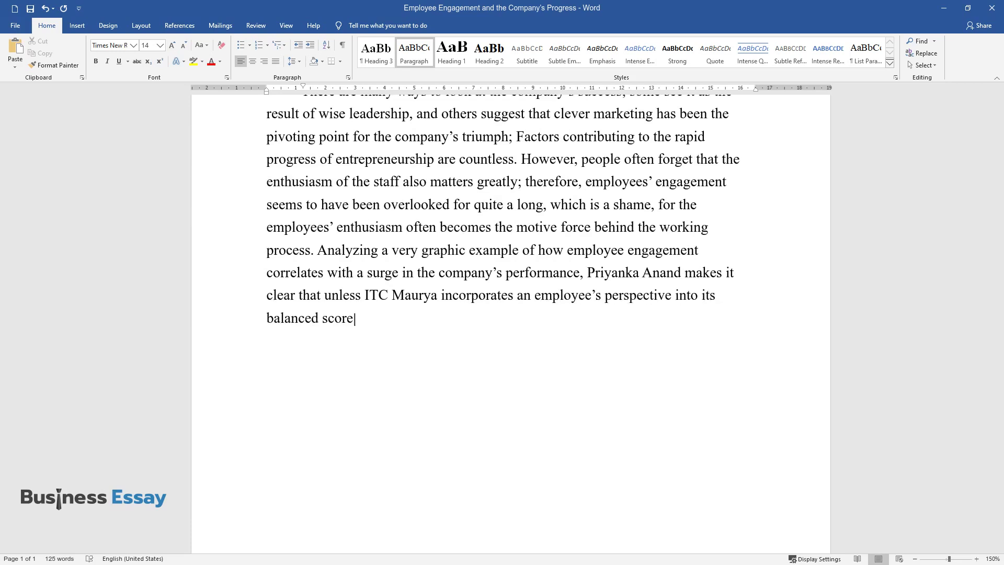
pyautogui.write('card, it would have never reached su')
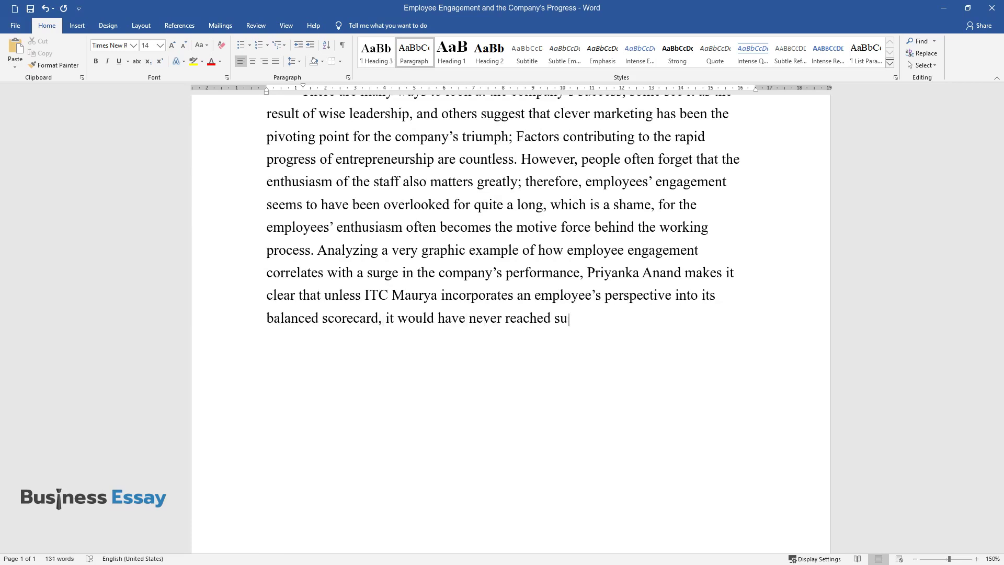
pyautogui.write('ccess. The given case is clear-cut pr')
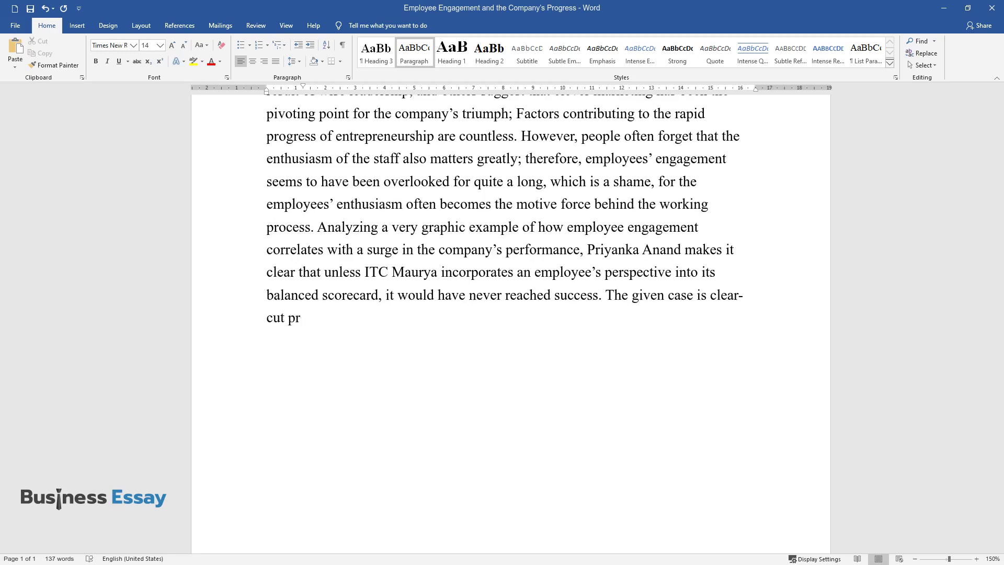
pyautogui.write('oof of the fact that without having')
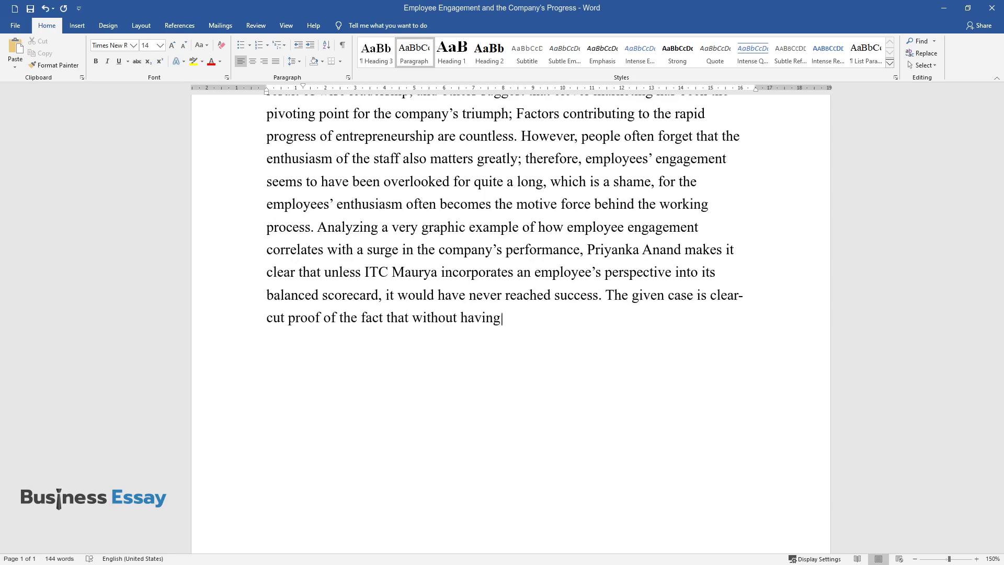
pyautogui.write(' the employees invested in the compan')
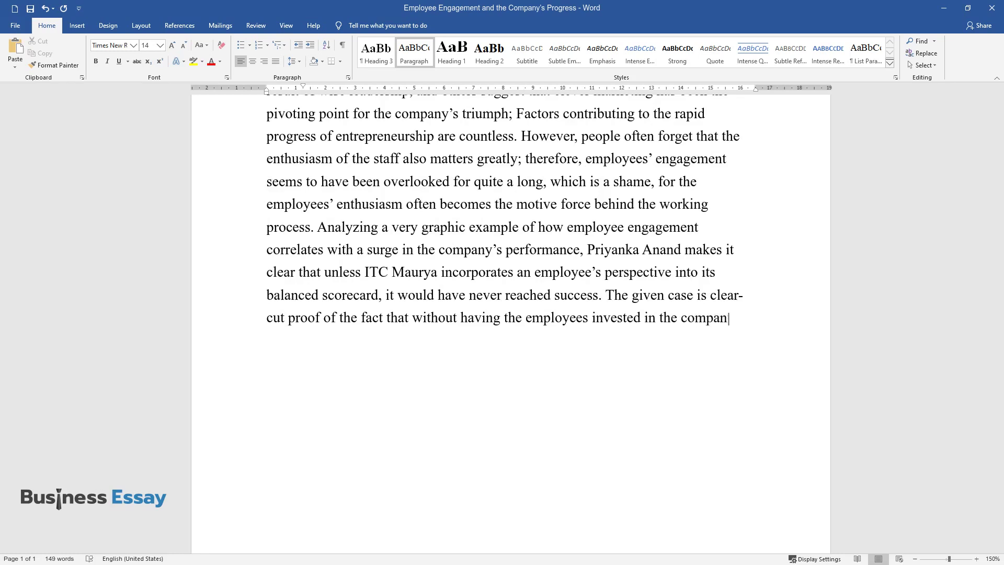
pyautogui.write("y's issues, the managers wil")
pyautogui.write('l not be')
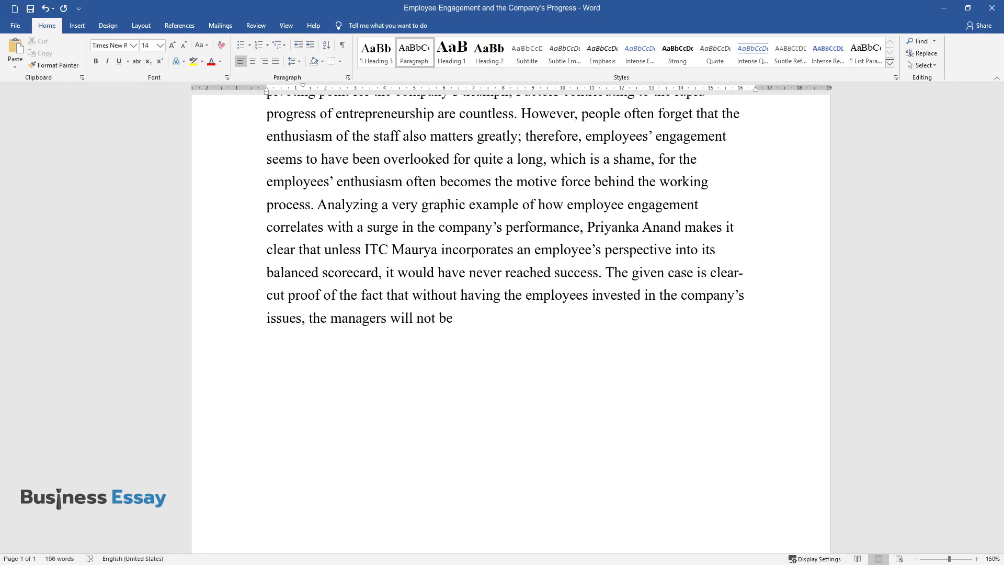
pyautogui.write(' able to improve the overall performa')
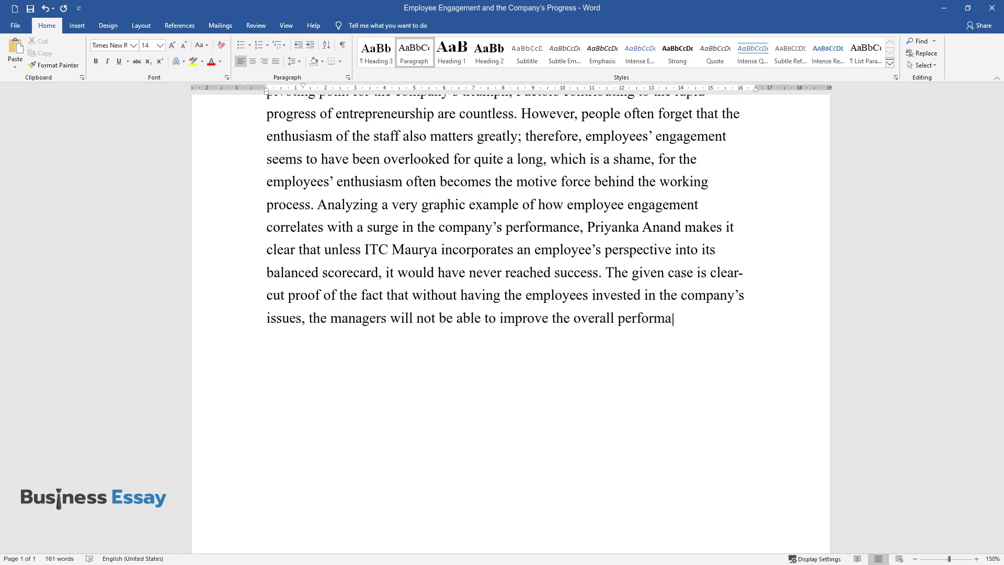
pyautogui.write('nce of the company, no matter what or')
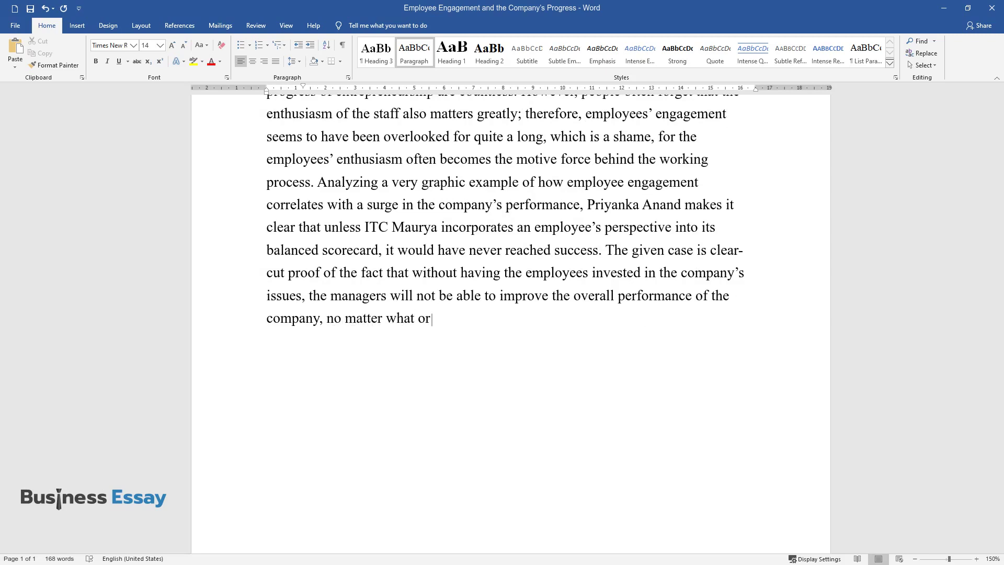
pyautogui.write('ganizational strategy they might apply.')
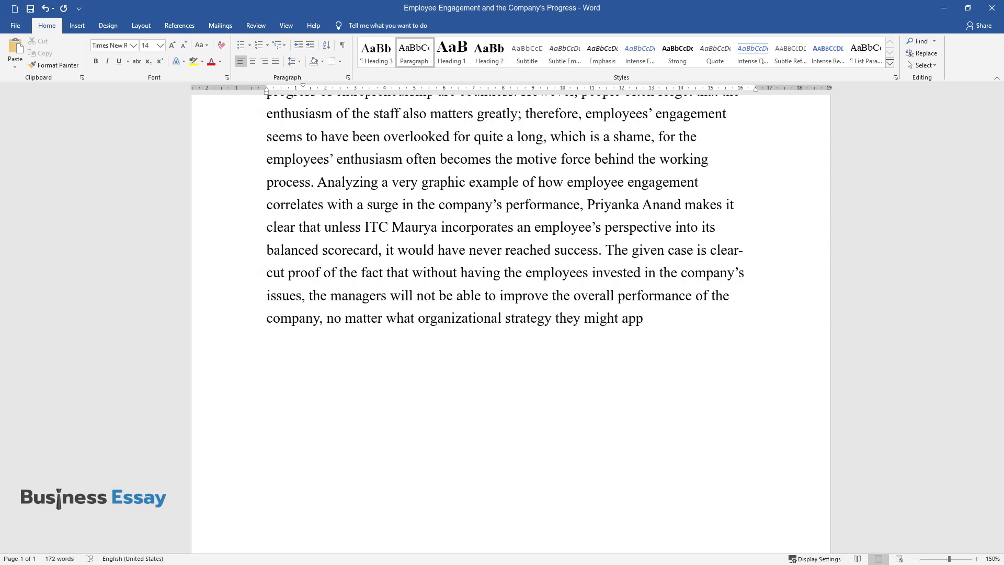
pyautogui.press('Return')
# Type the paragraph beginning 'Employee engagement is a tricky task' through its final sentence
pyautogui.write('Employee enga')
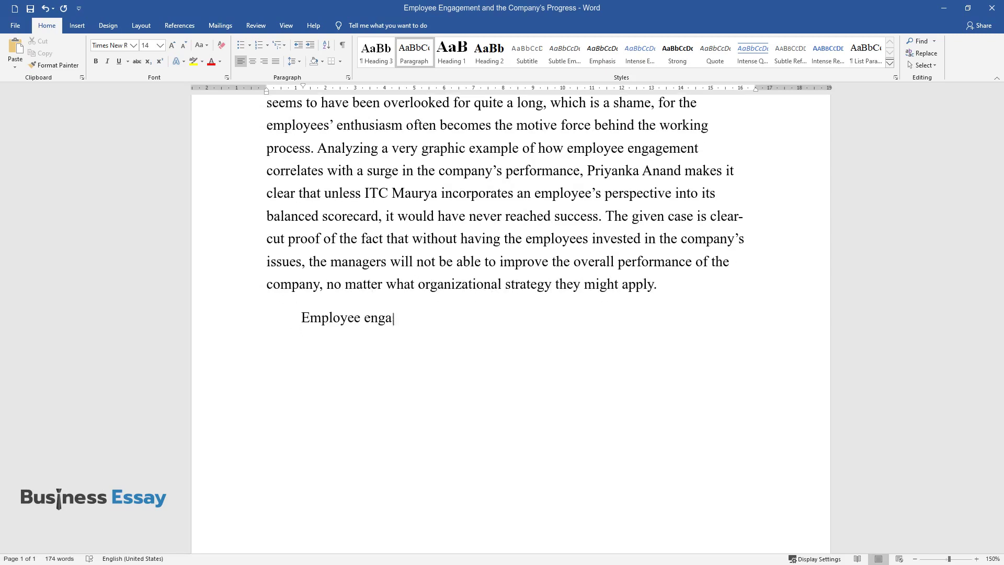
pyautogui.write('gement is a tricky task. On the one')
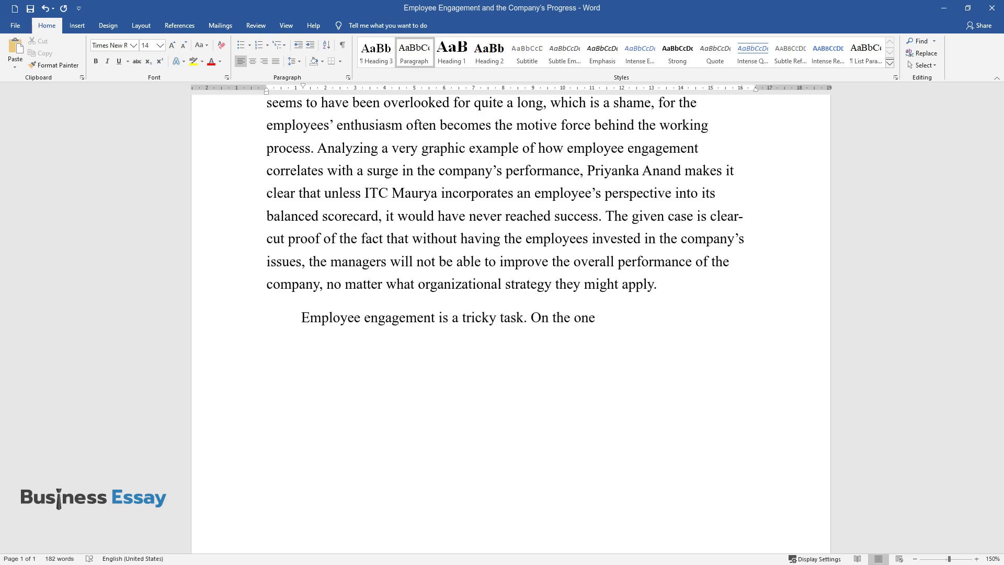
pyautogui.write(' hand, the varieties of motivation ')
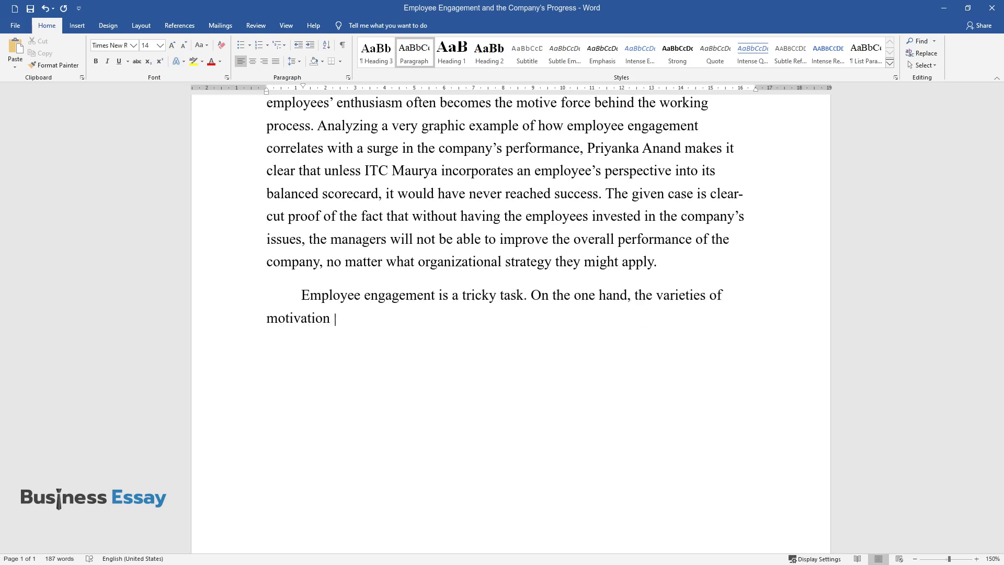
pyautogui.write('strategies are truly striking, as we')
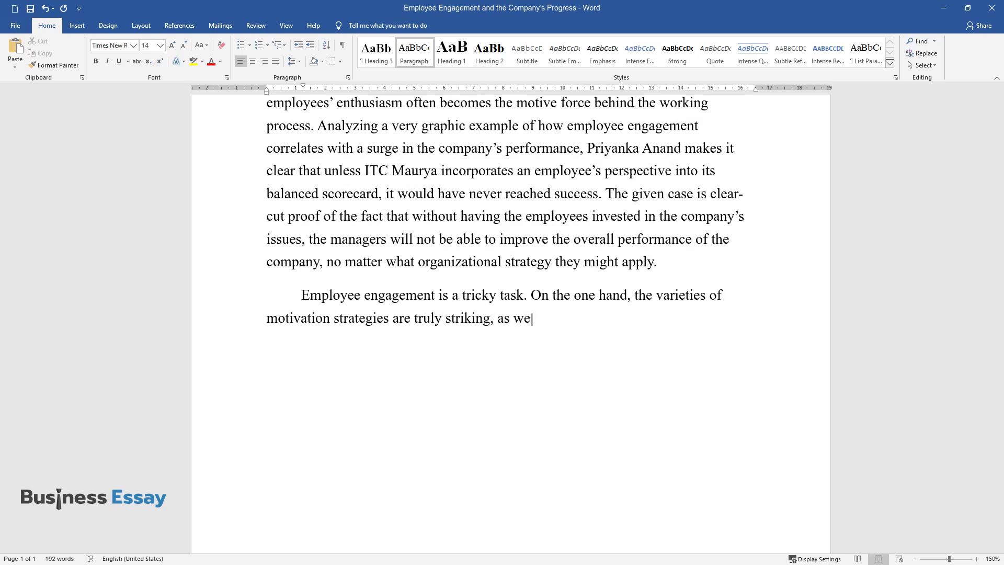
pyautogui.write('ll as the opportunity to adopt them')
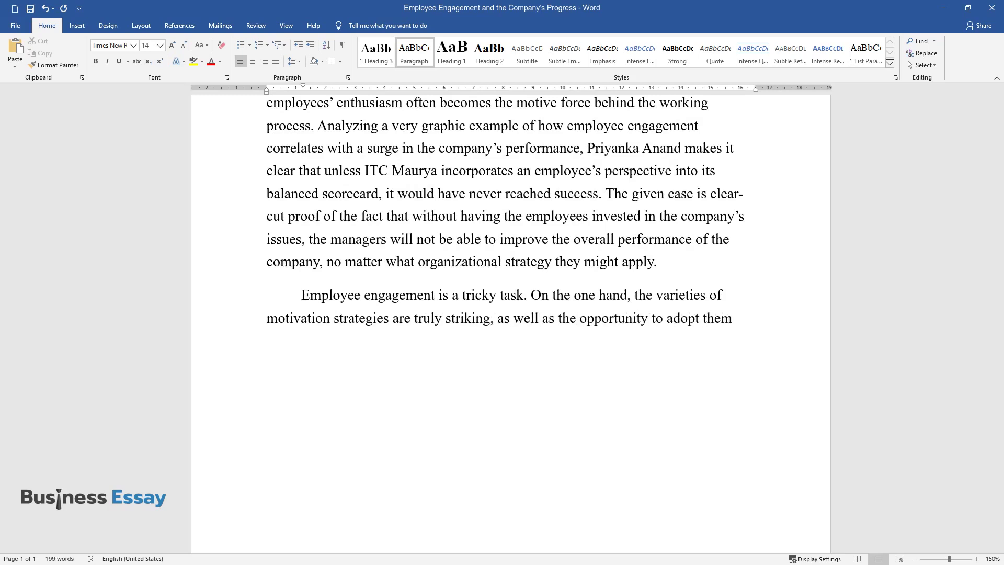
pyautogui.write(' towards literally any environment ')
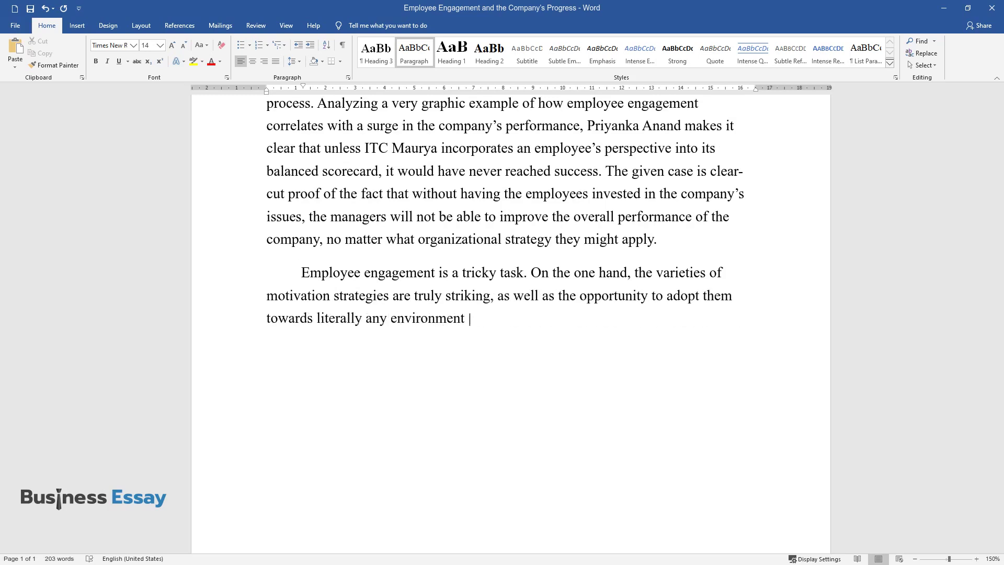
pyautogui.write('or anycast of employees. On the oth')
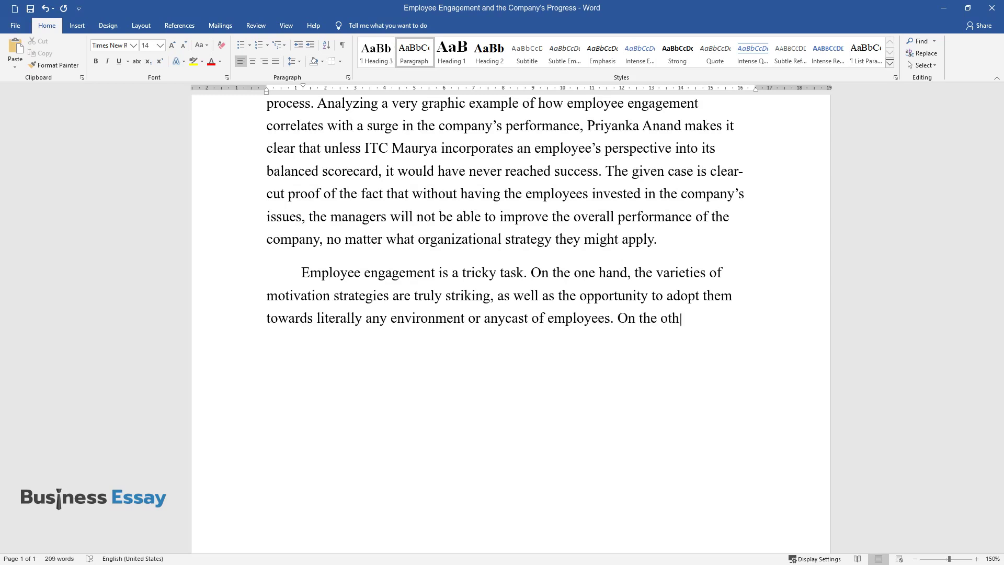
pyautogui.write('er hand, while the efficiency of th')
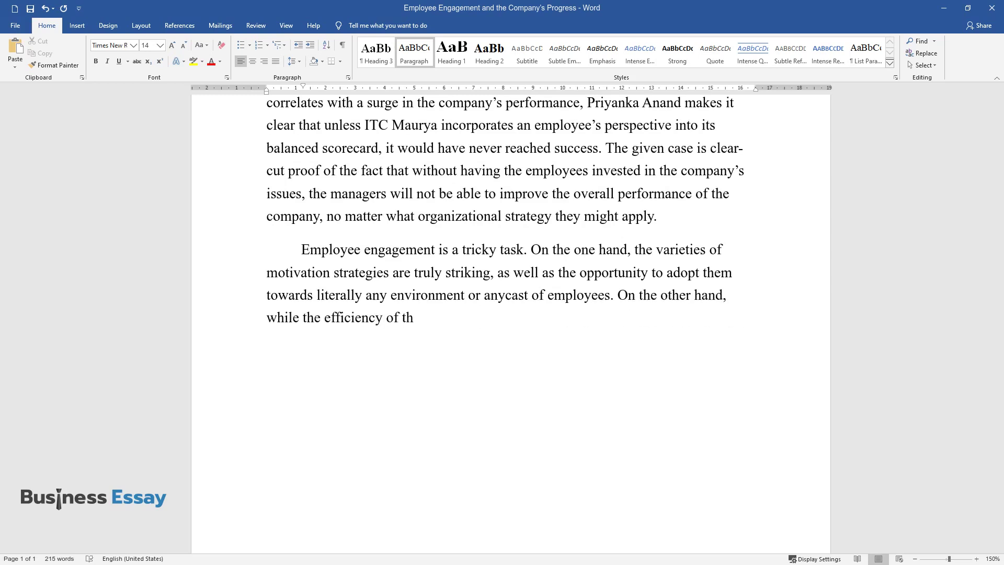
pyautogui.write('ese strategies is always questionab')
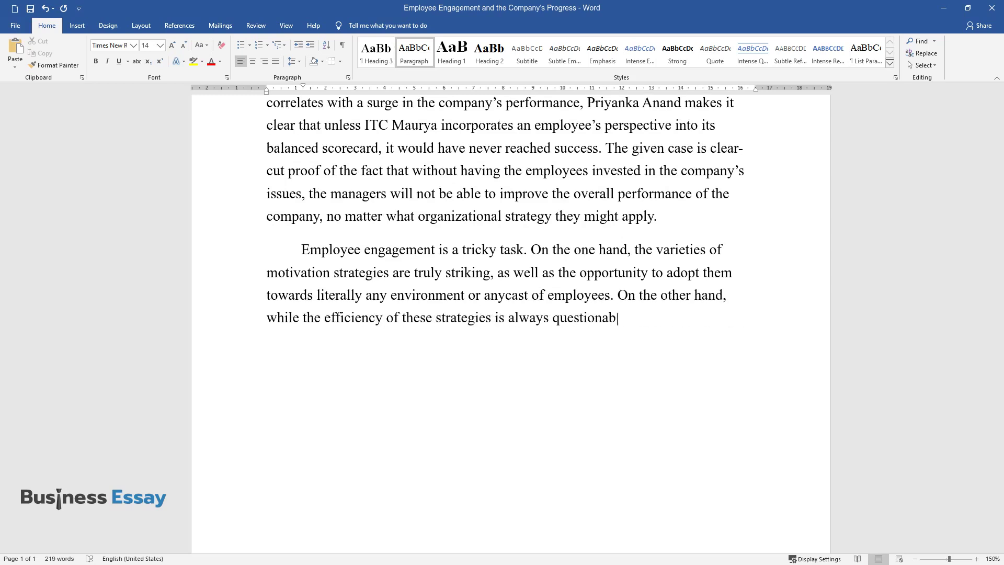
pyautogui.write('le, they demand a considerable amou')
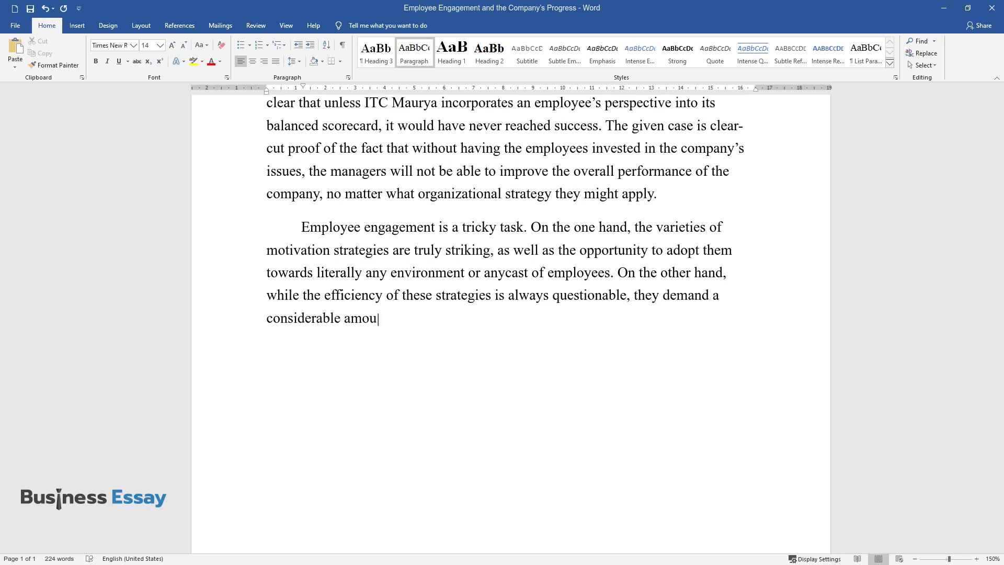
pyautogui.write('nt of time, effort, and money. Ther')
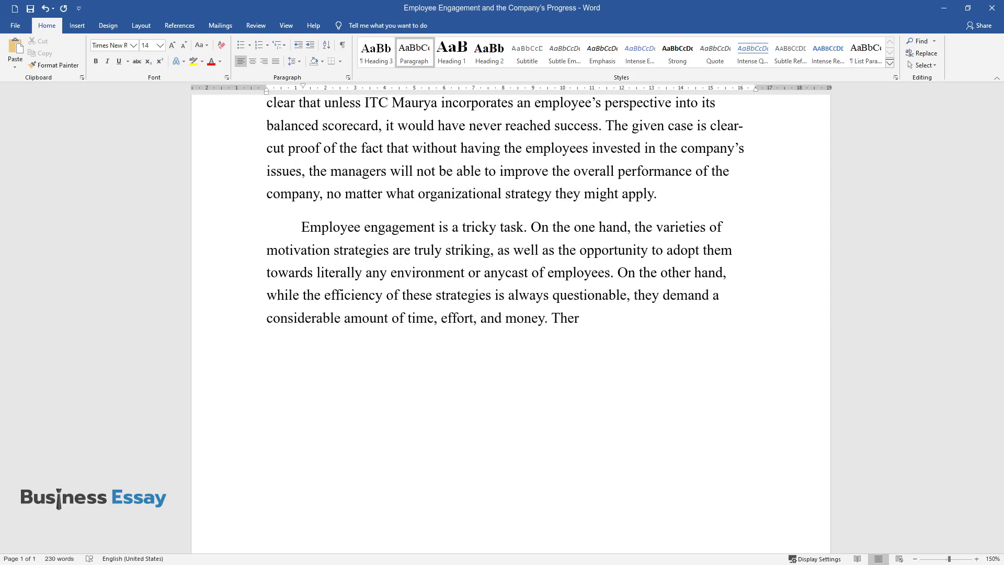
pyautogui.write('efore, a number of companies seem to underestimate t')
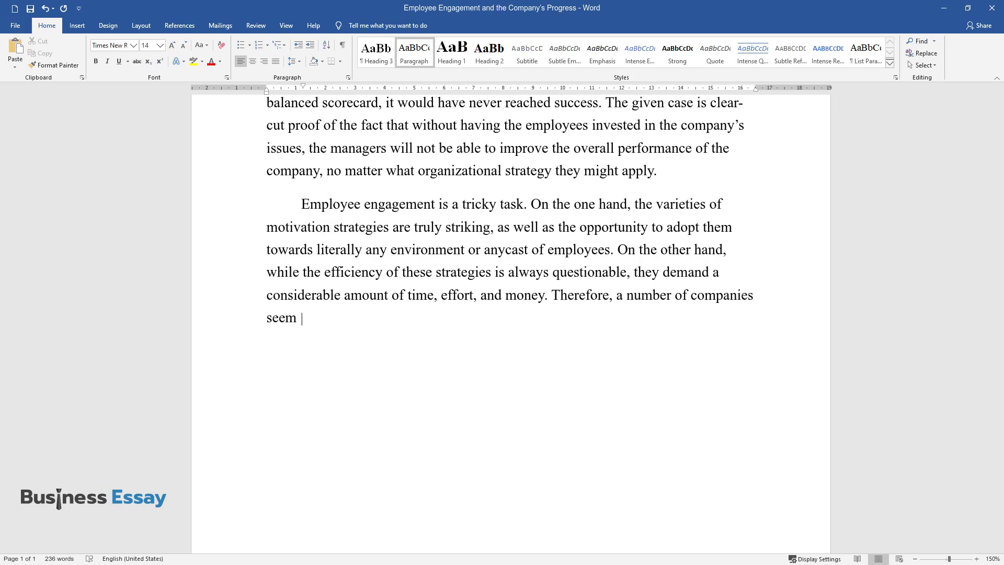
pyautogui.write('he power of employ')
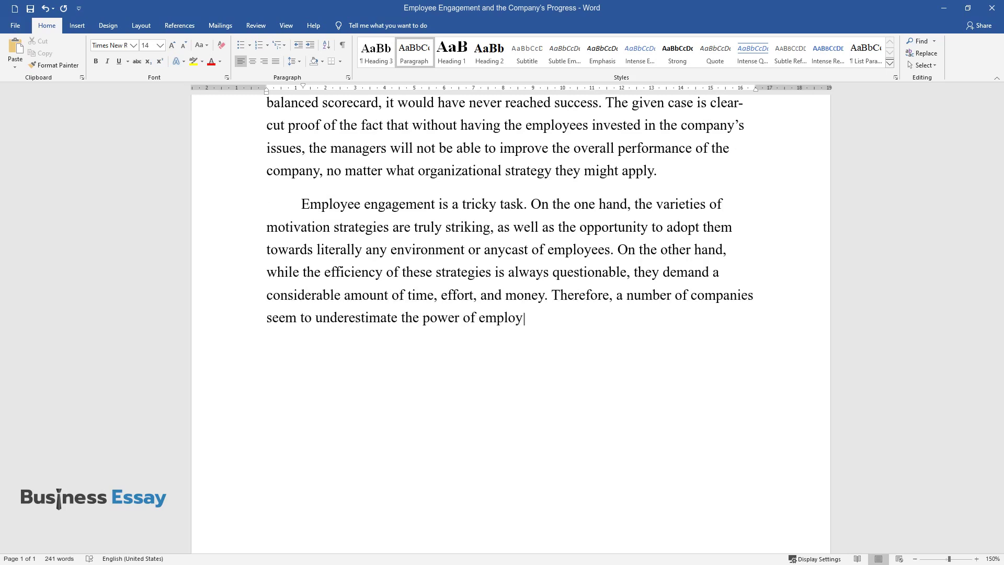
pyautogui.write('ee motivation and consider that the')
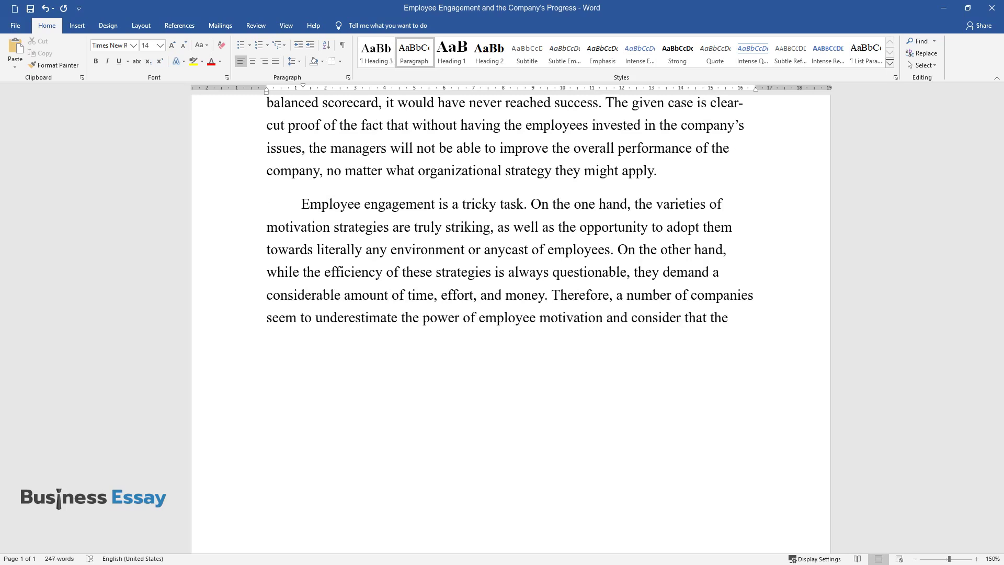
pyautogui.write(' staff does not necessarily have to')
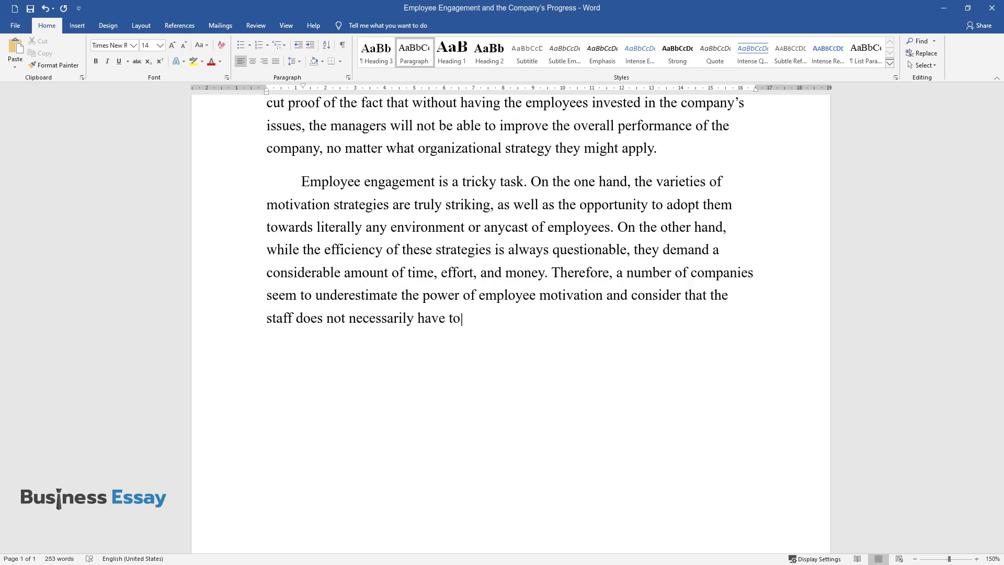
pyautogui.write(" be interested in the company's succ")
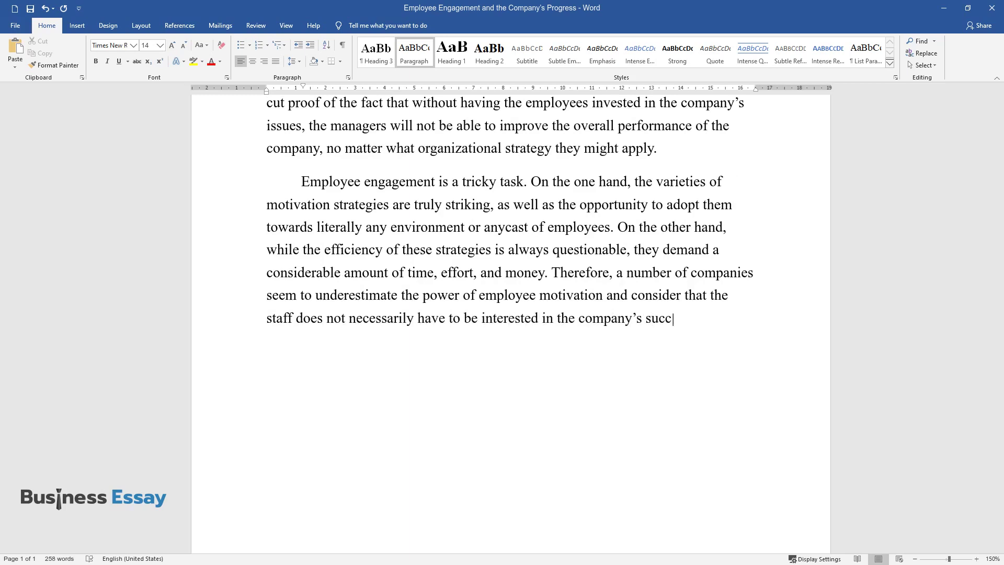
pyautogui.write('ess; following the orders and fulf')
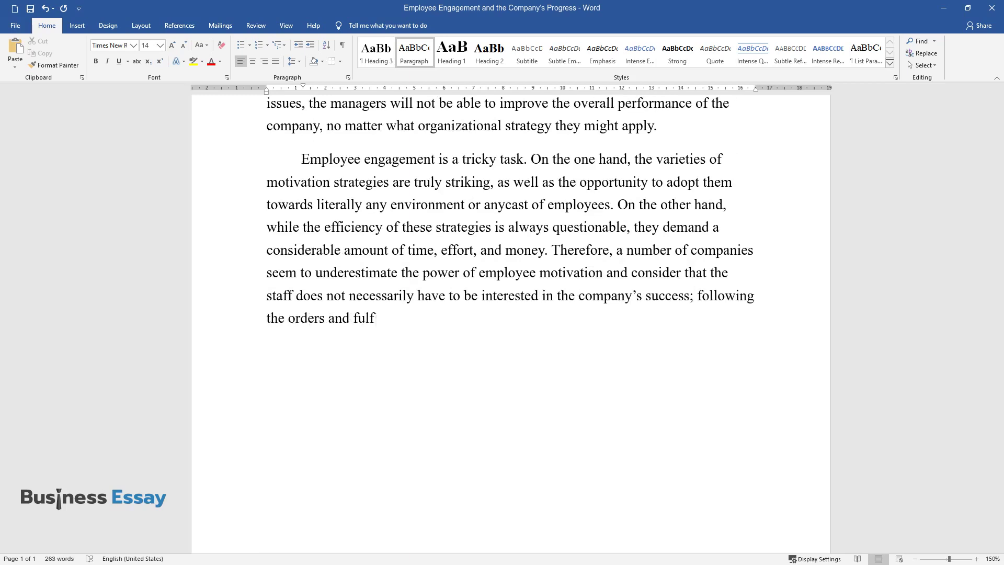
pyautogui.write('illing the assignments might seem en')
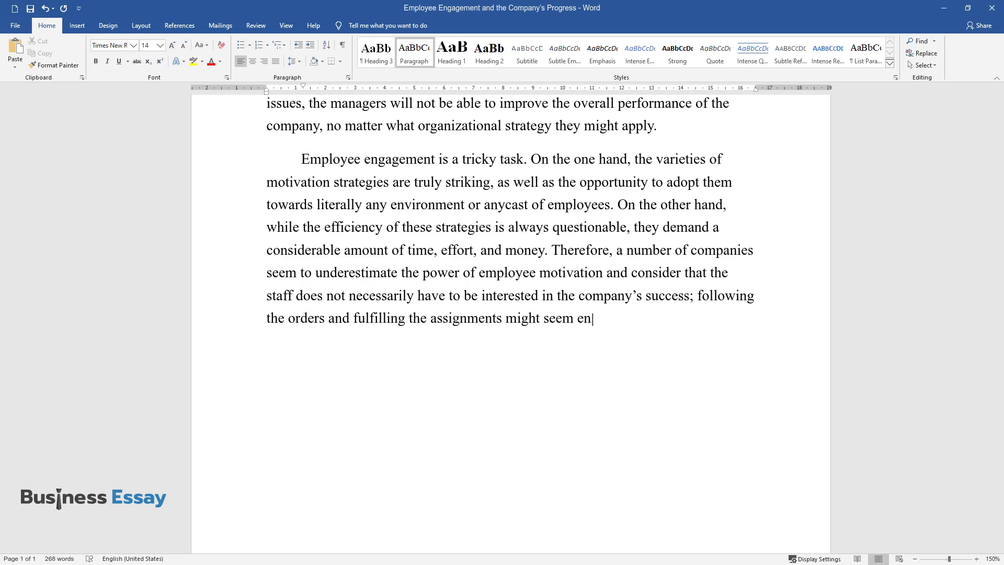
pyautogui.write('ough at the first glance. However, employee engageme')
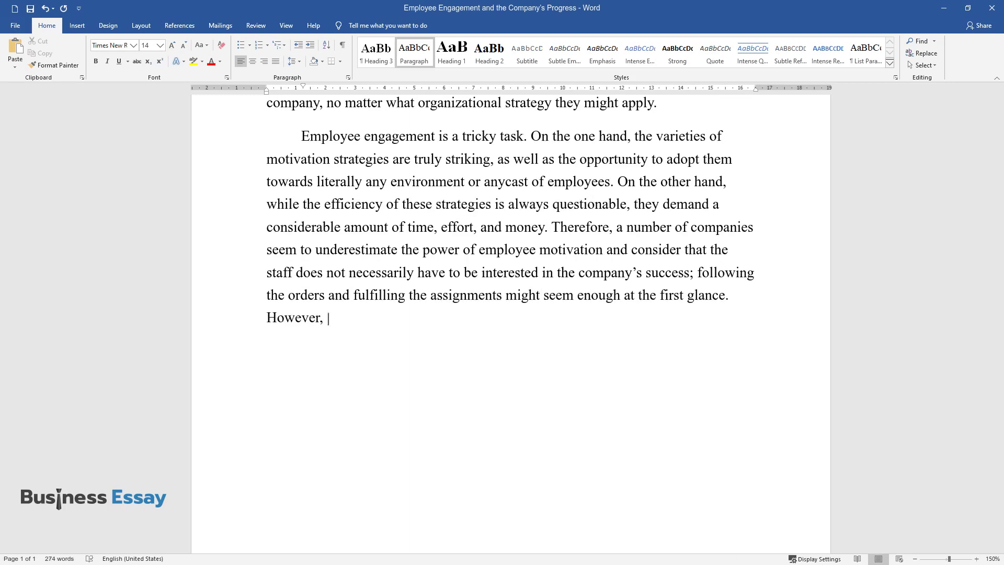
pyautogui.write('nt often proves th')
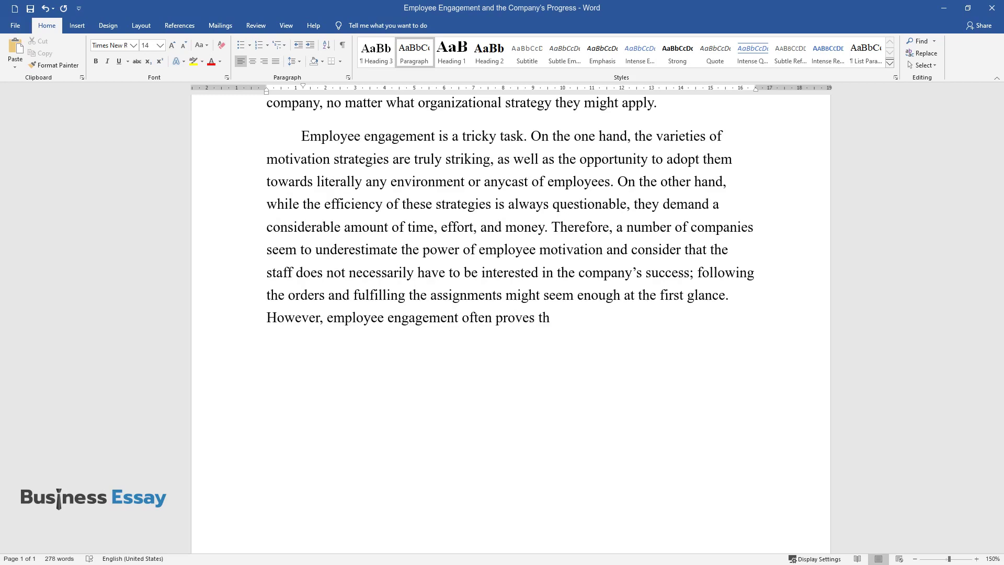
pyautogui.write("e decisive point of a company's development, which th")
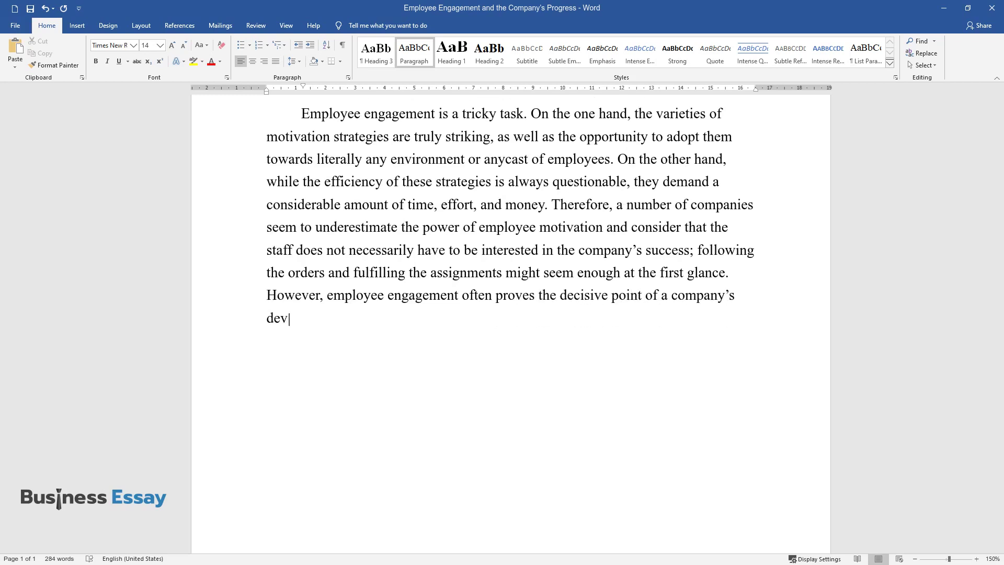
pyautogui.write('e case study cond')
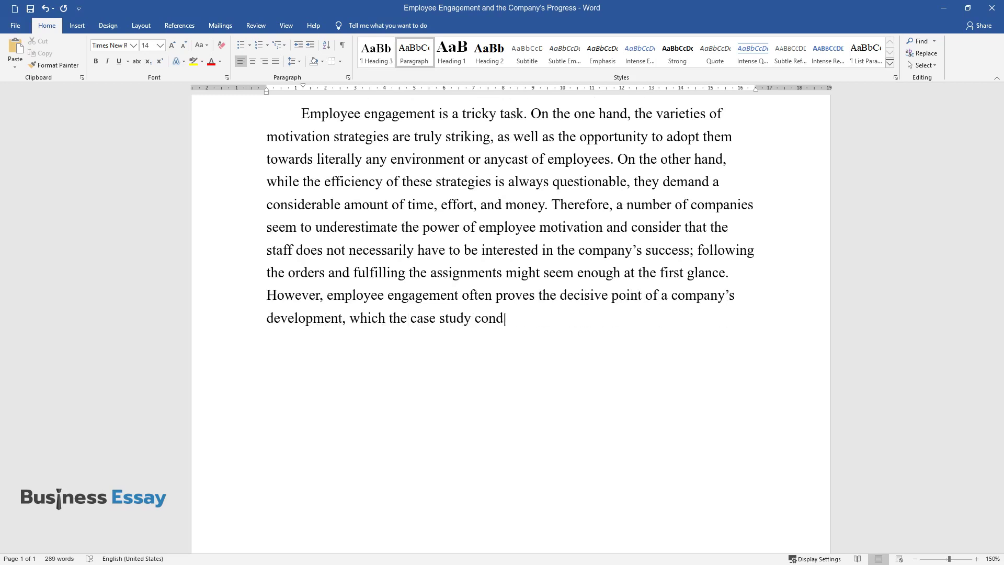
pyautogui.write('ucted and written by Priyanka Anand')
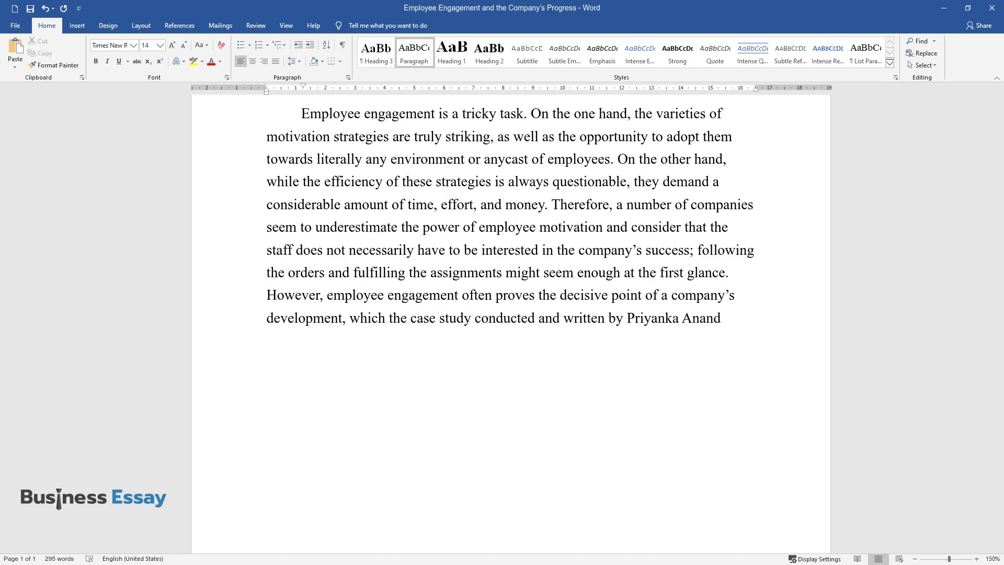
pyautogui.write(' shows in a very graphic way. By ob')
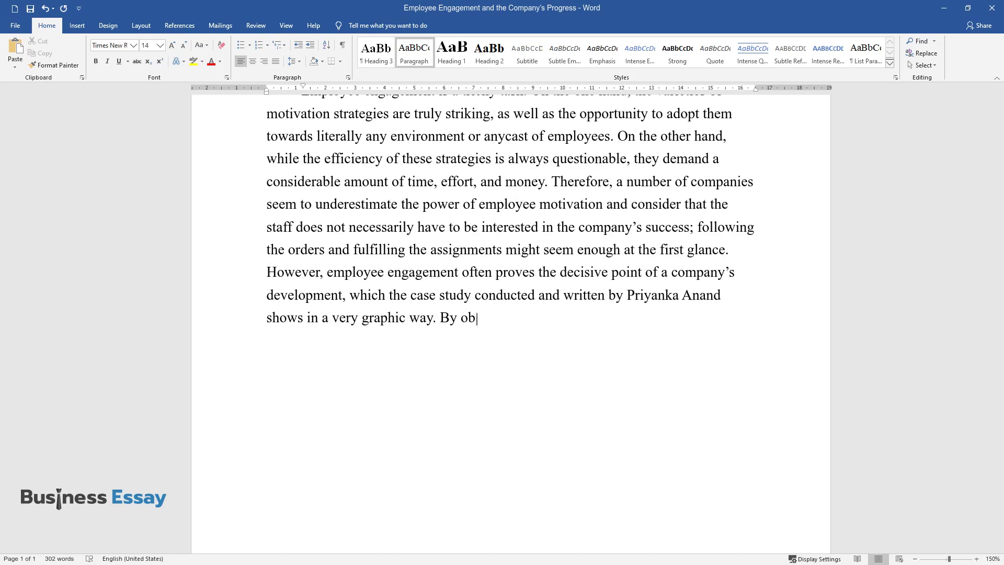
pyautogui.write('serving the changes in the company ')
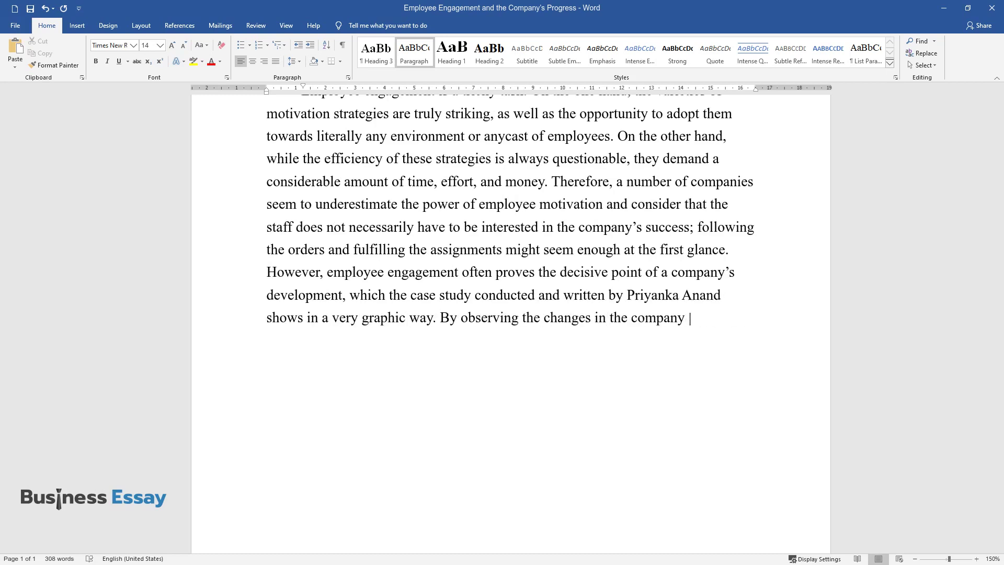
pyautogui.write('in which the principles of an integ')
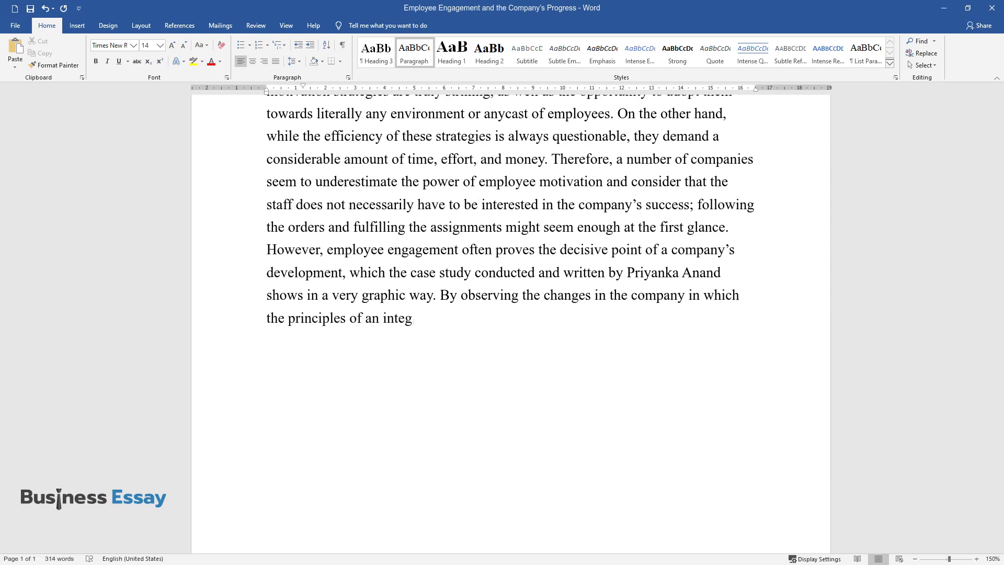
pyautogui.write('rated employee engagement program h')
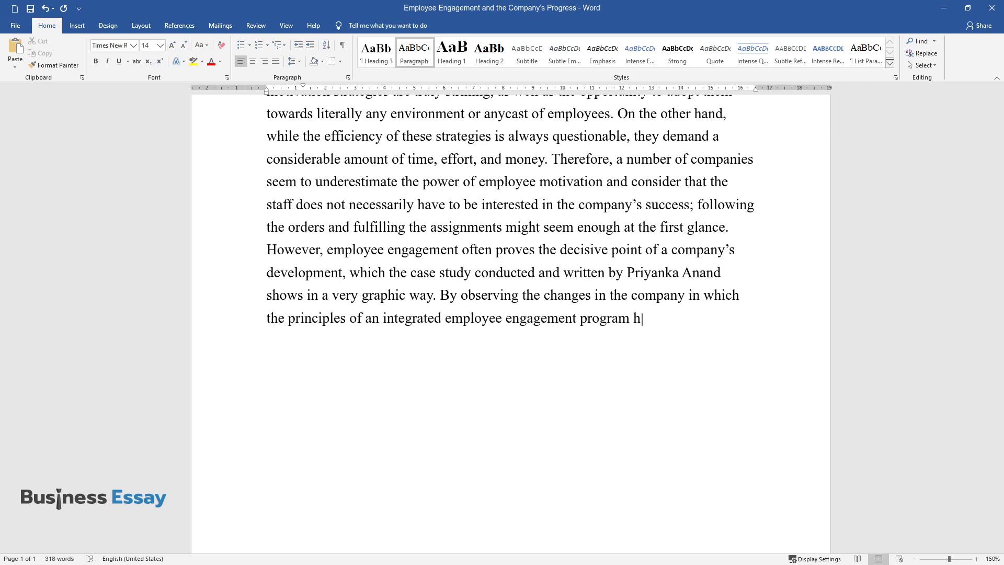
pyautogui.write('ave been adopted and commenting on ')
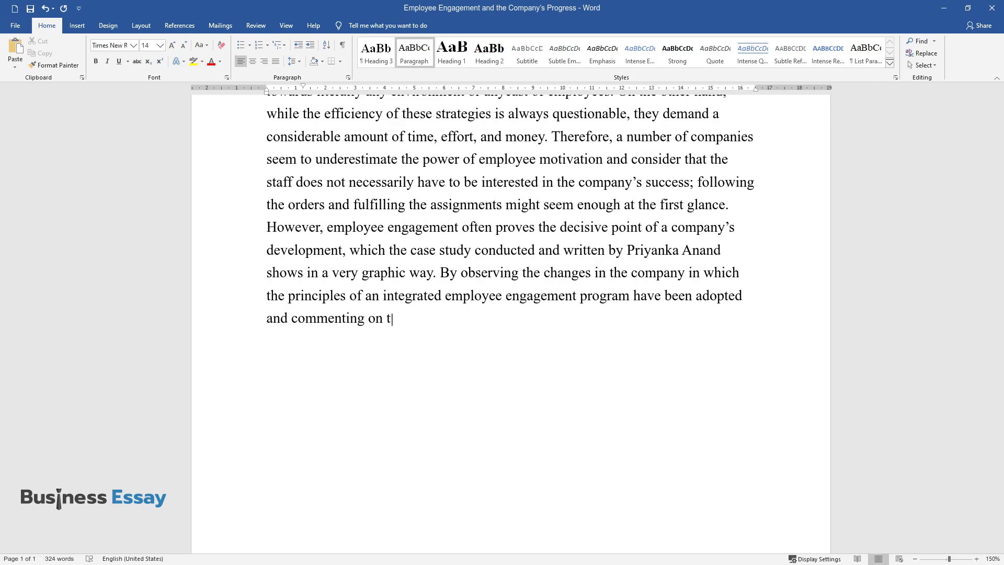
pyautogui.write('the efficacy of these changes, Anan')
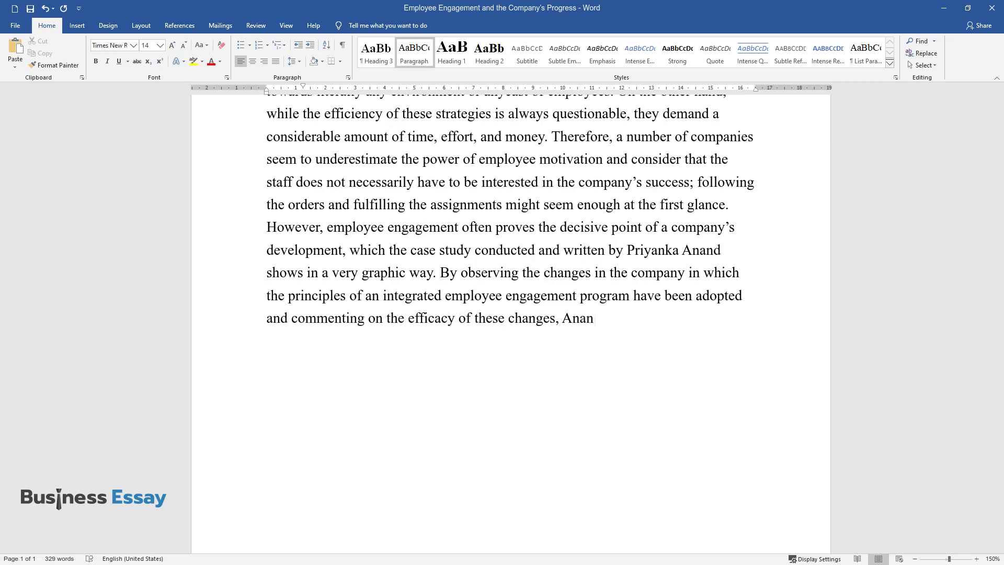
pyautogui.write('d makes it clear that employee engag')
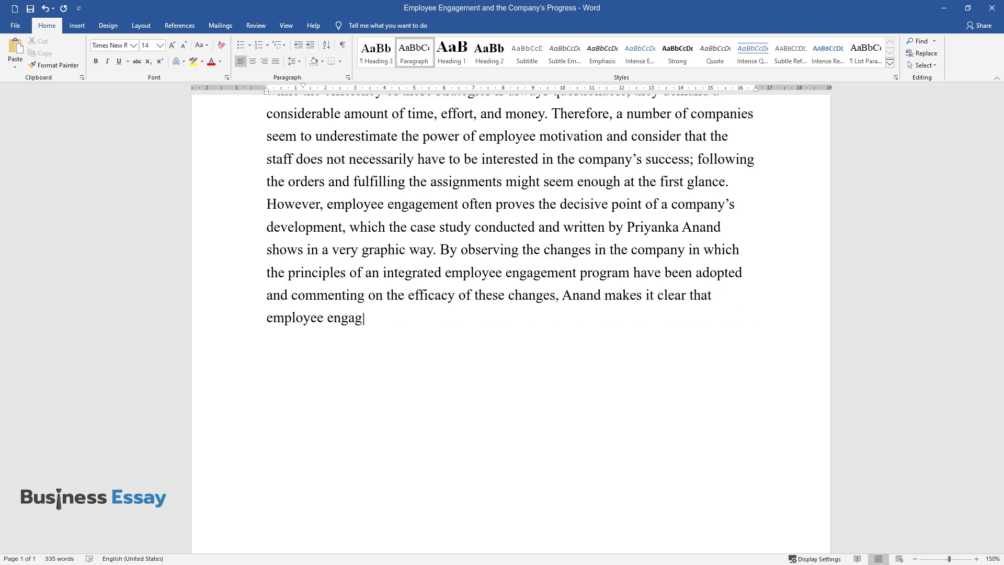
pyautogui.write('ement is a powerful tool, which, co')
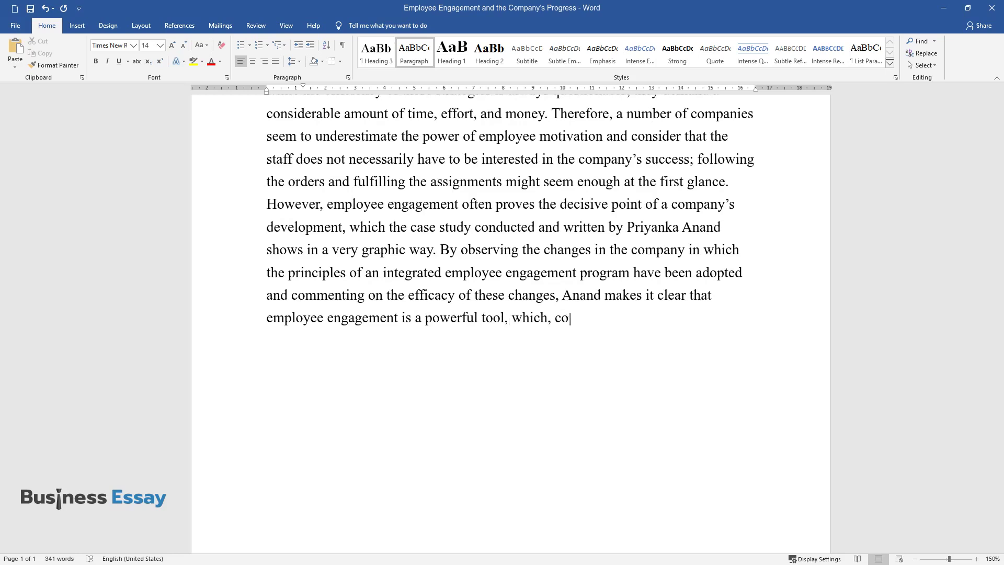
pyautogui.write('mbined with a clever leadership style and well-establ')
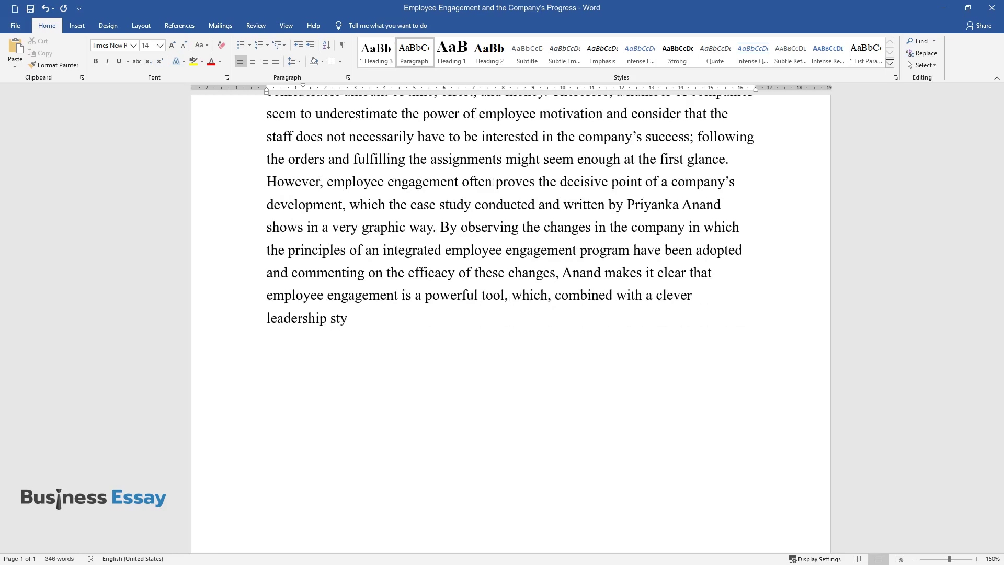
pyautogui.write('ished corporate v')
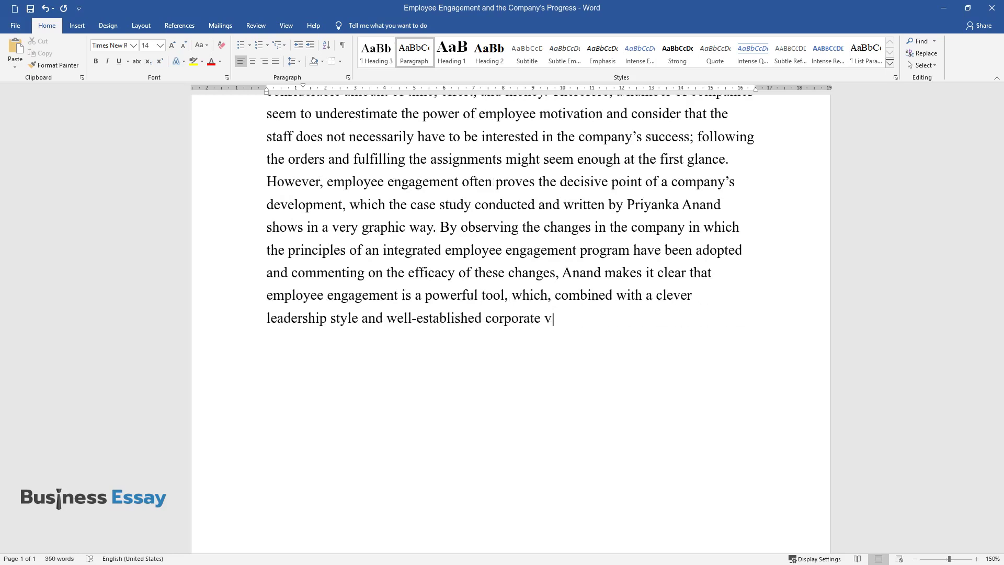
pyautogui.write('alues, contributes to creating a pe')
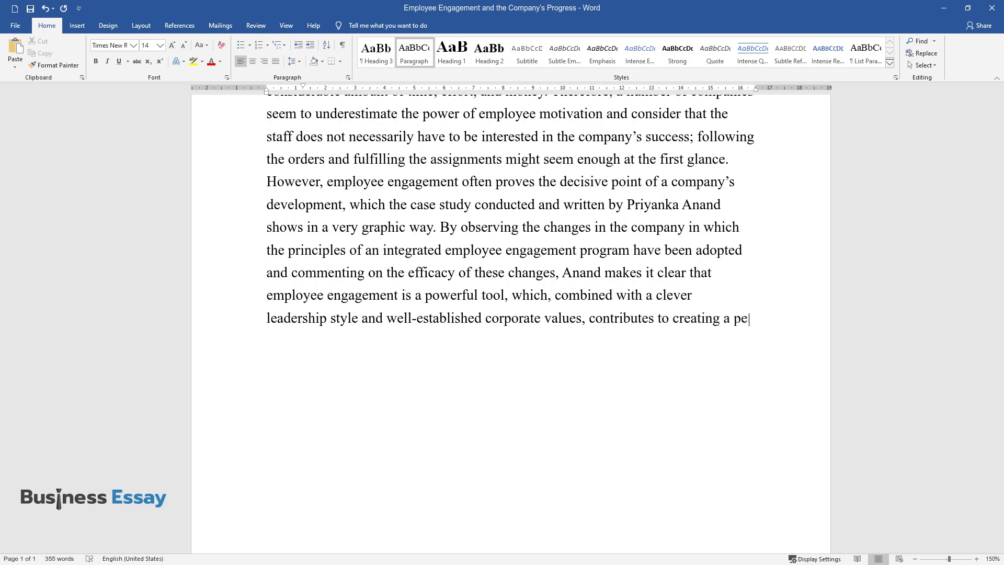
pyautogui.write('rfect organizational environment.')
# Type the ITC Maurya paragraph ending 'program work:' and start a bulleted list with 'Process of appraisal;'
pyautogui.press('Return')
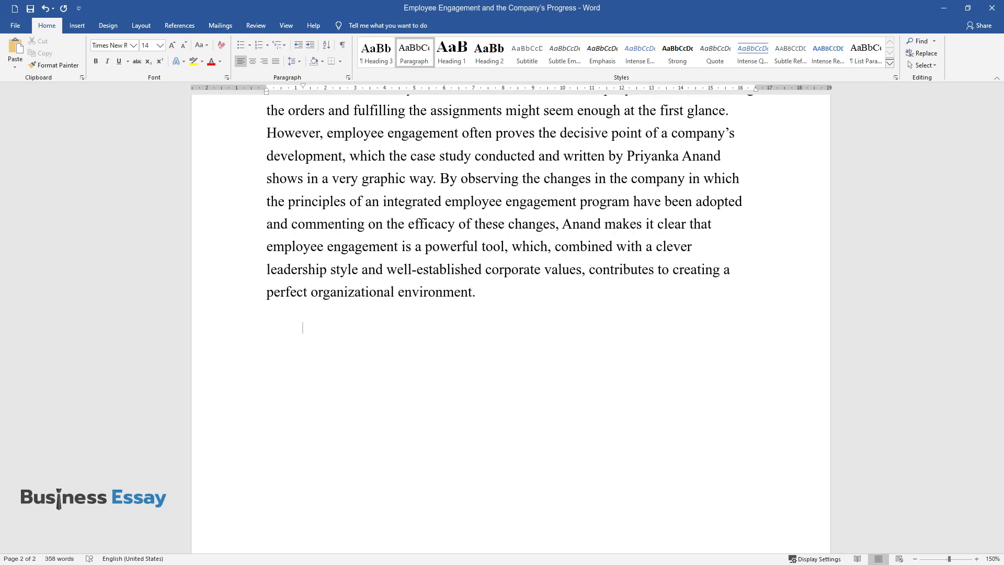
pyautogui.write('Accordi')
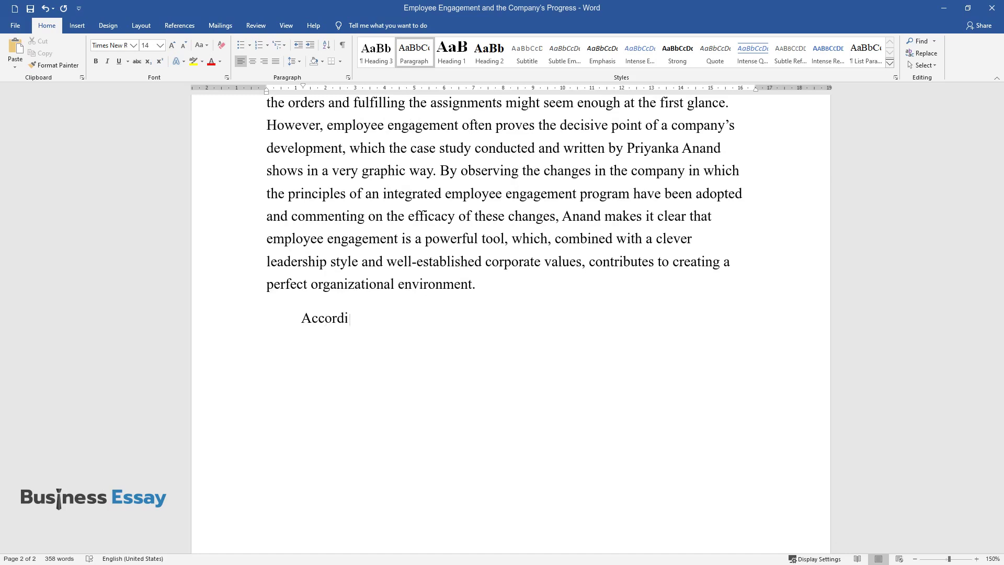
pyautogui.write('ng to the case study, ITC Maurya')
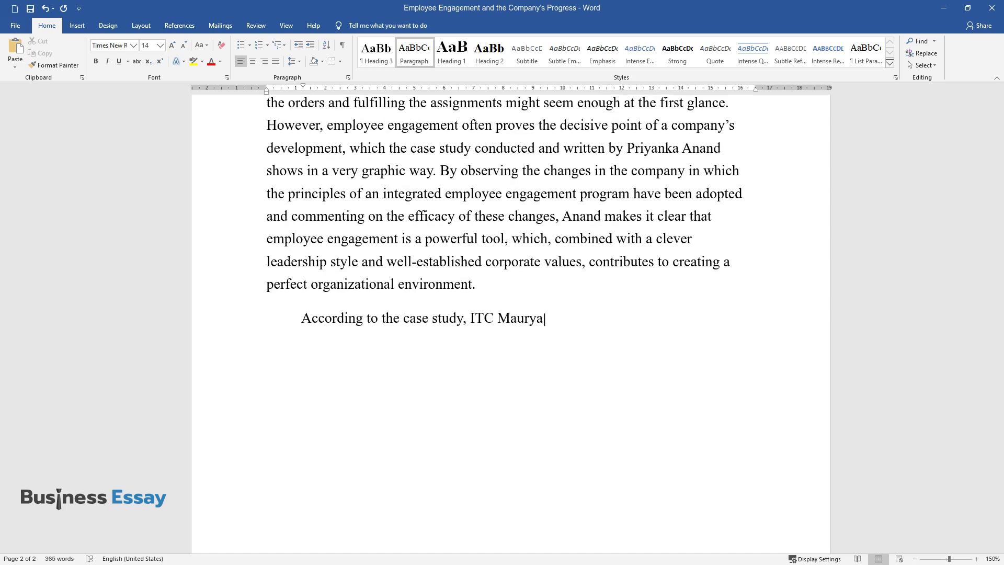
pyautogui.write(" is one of India's largest companies, the organization's m")
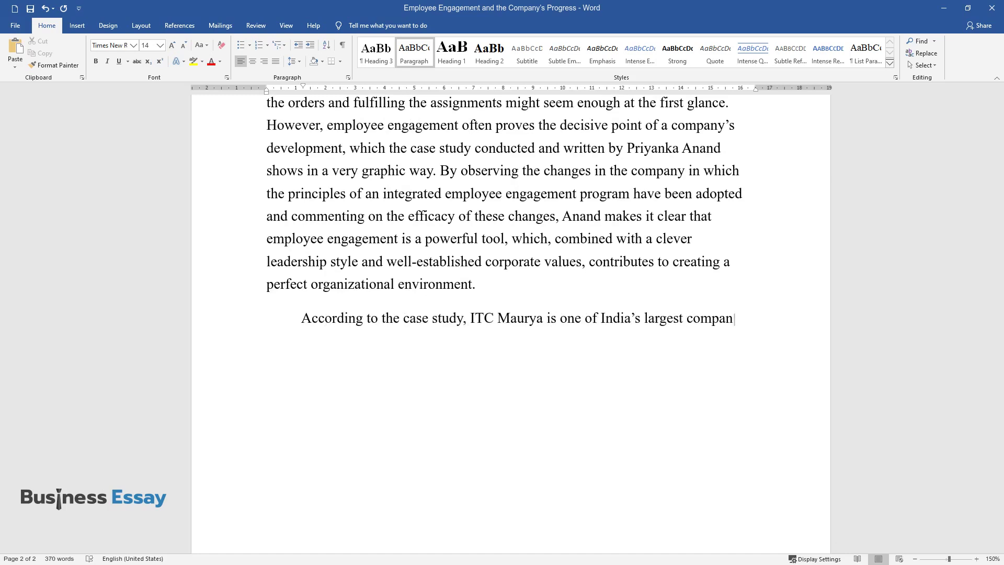
pyautogui.write('arket ca')
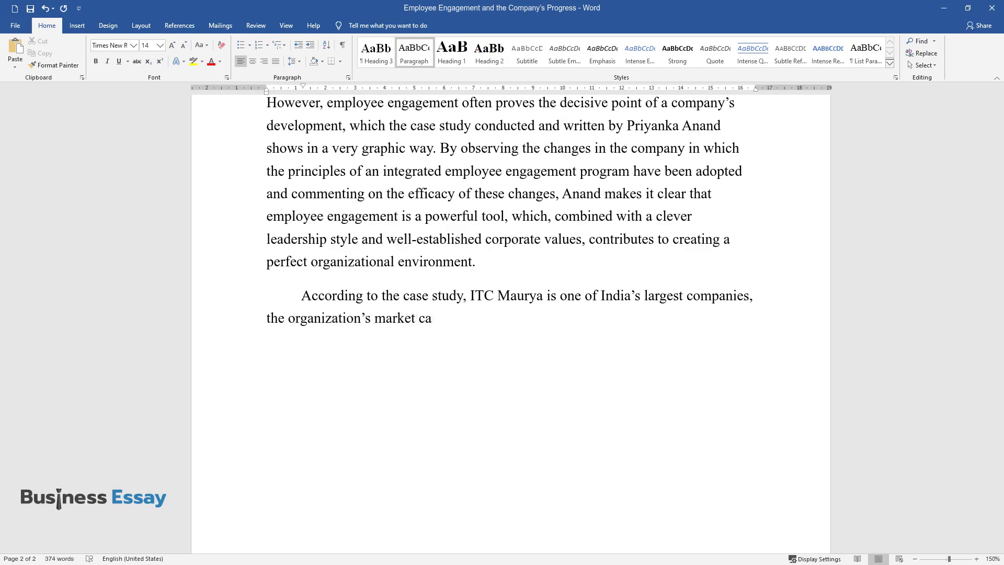
pyautogui.write('pitalization making "nearly US $ ')
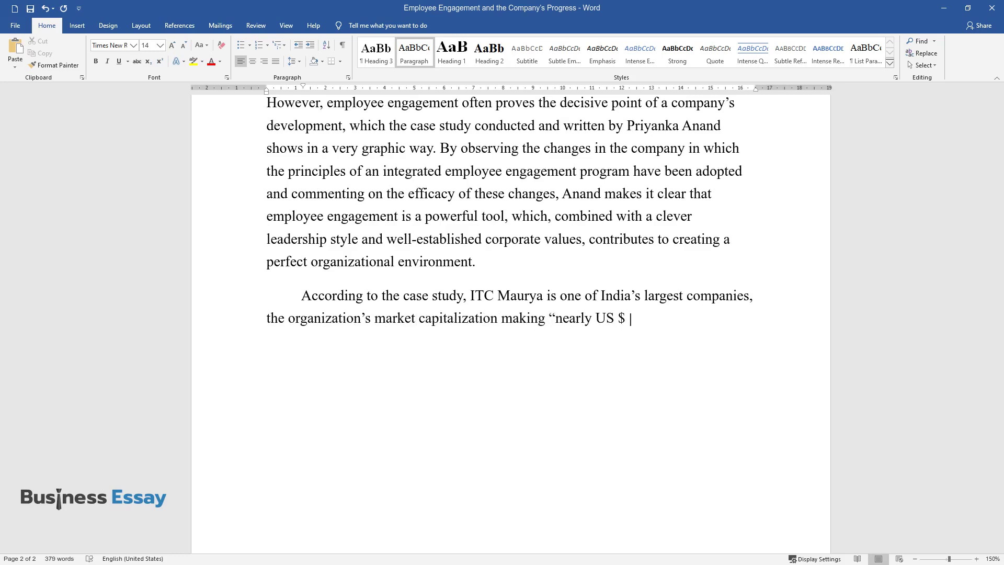
pyautogui.write('18 billion". Therefore, it can be conside')
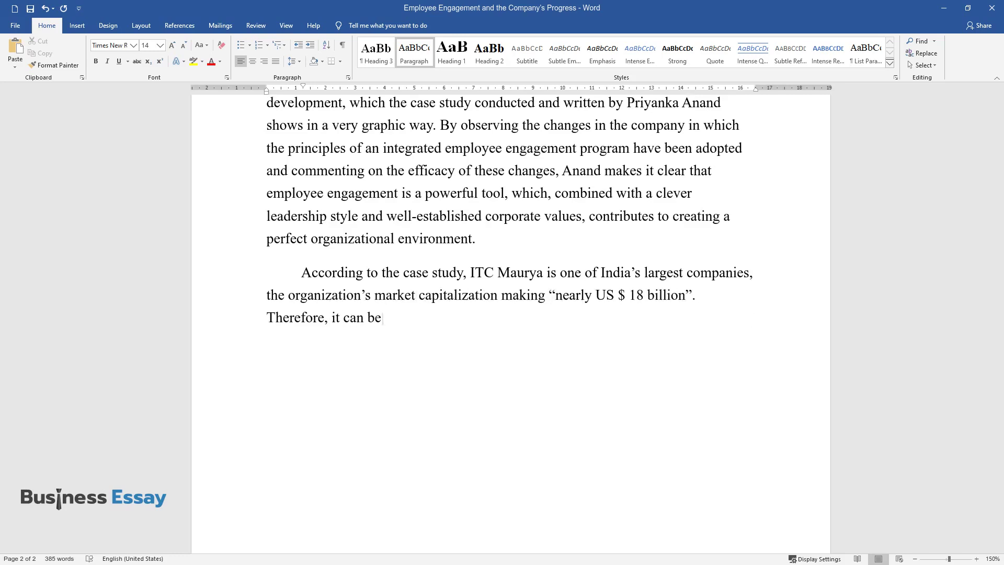
pyautogui.write('red an important element')
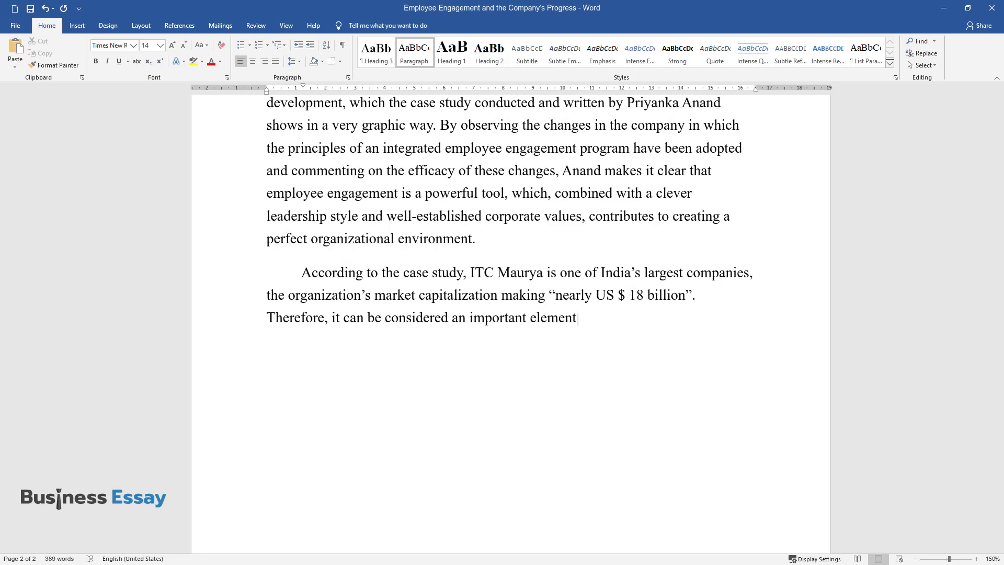
pyautogui.write(' of the Indian market. Although Maurya has')
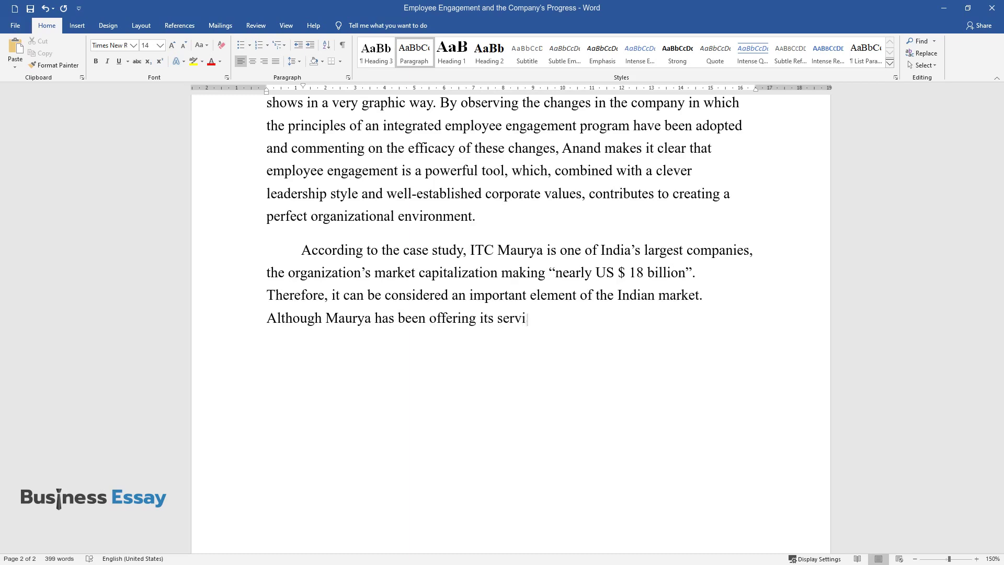
pyautogui.write(' been offering its services for several decades running,')
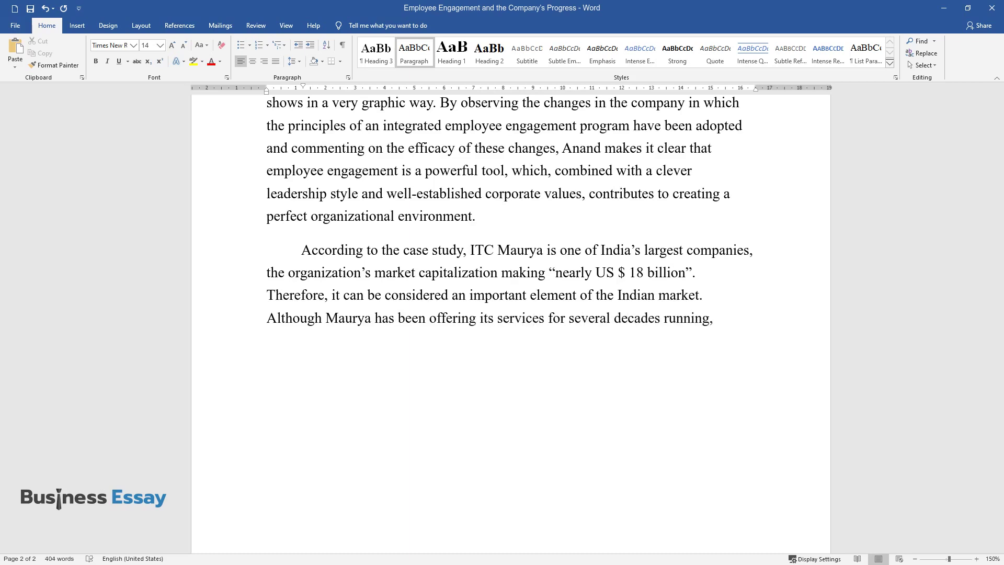
pyautogui.write(' it still remains a huge success, which the compan')
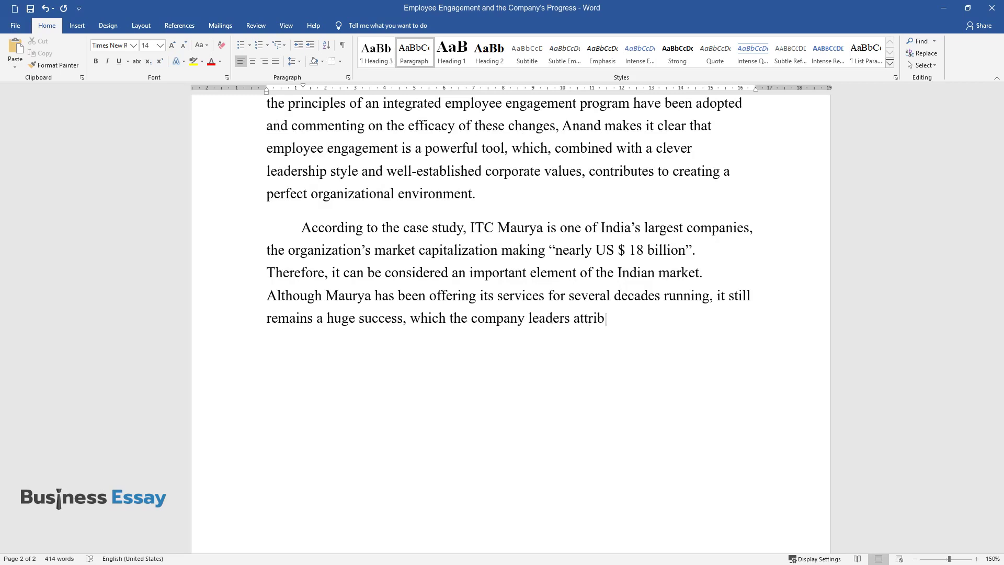
pyautogui.write('y leaders attribute to the employee engagement program. A')
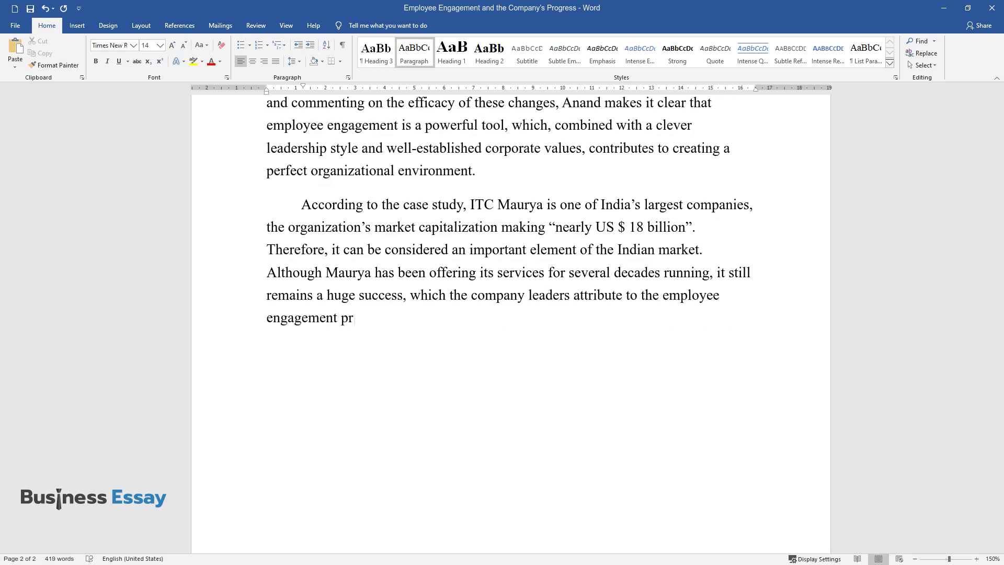
pyautogui.write('s Anand explains, “In the')
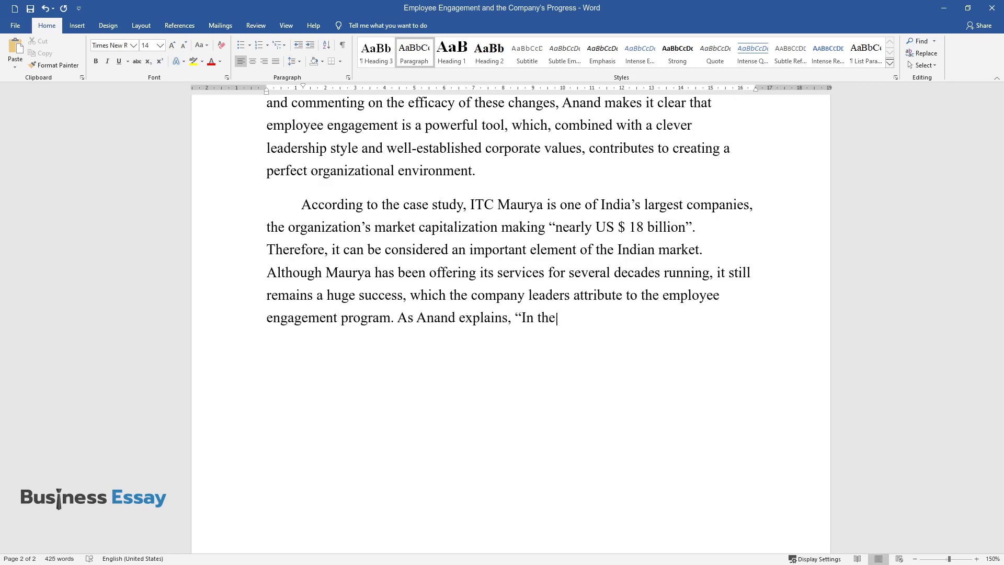
pyautogui.write(' hospitality industry many employ')
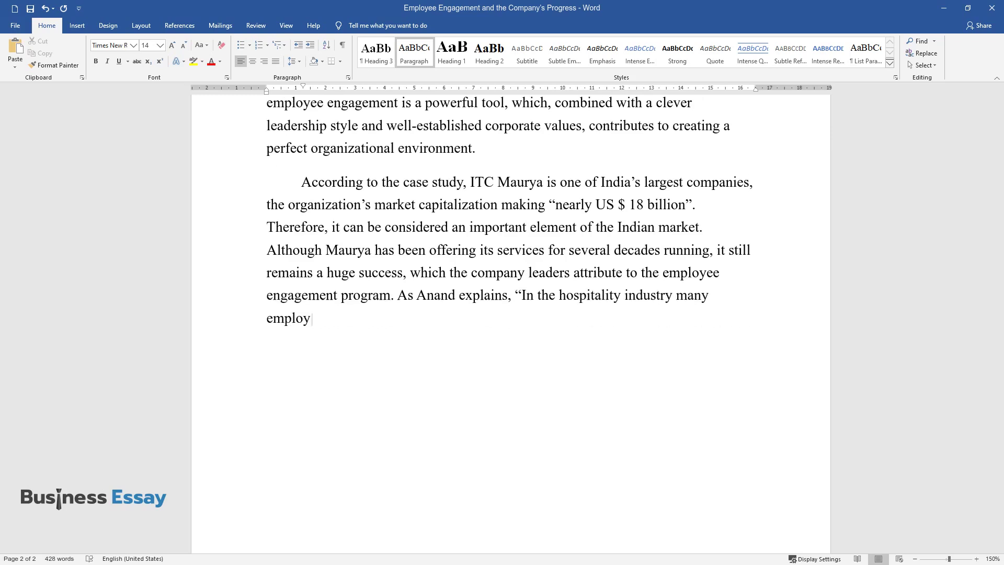
pyautogui.write('ees see their jobs as stepping-st')
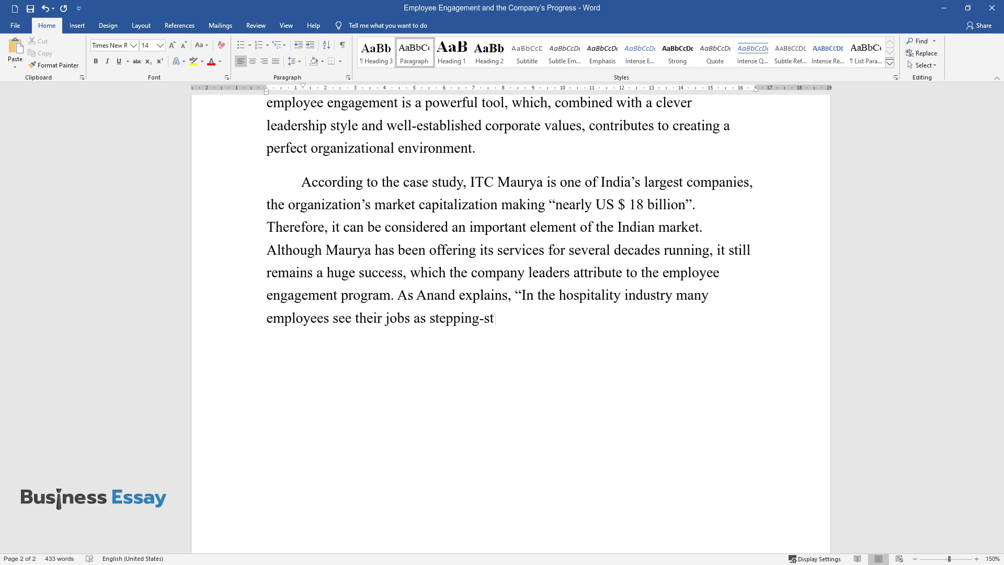
pyautogui.write('ones to more permanent positions')
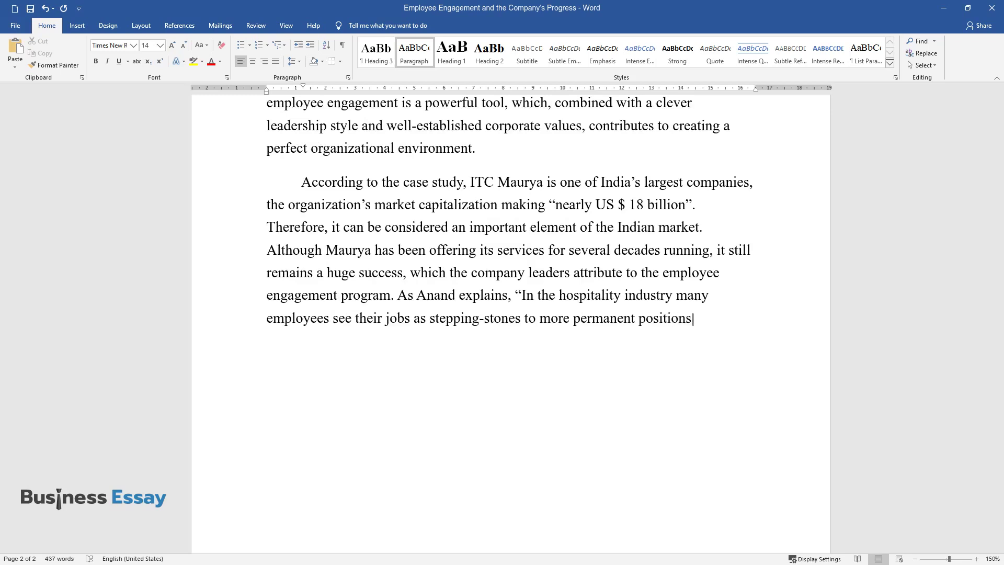
pyautogui.write(', and employee turnover rate rang')
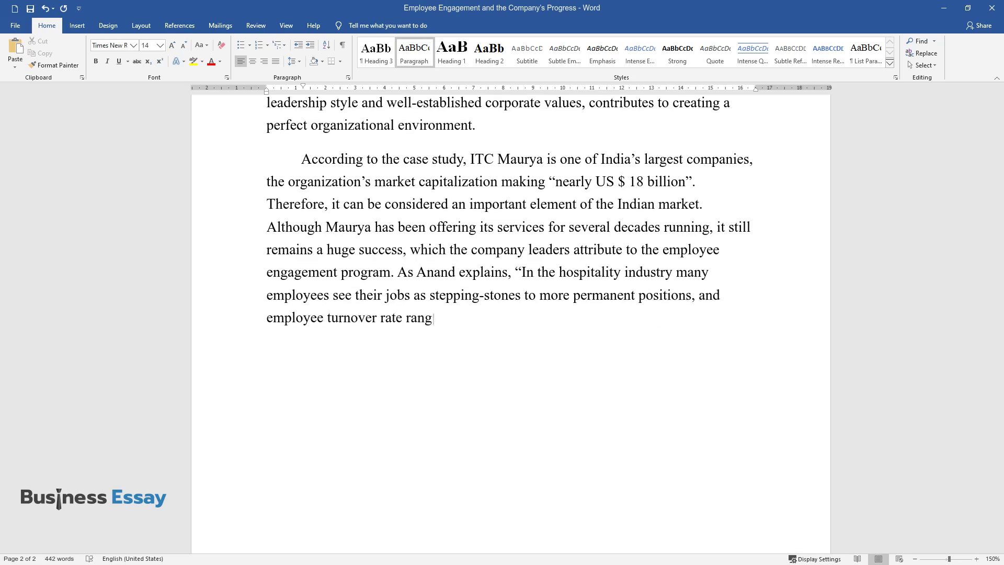
pyautogui.write('es between 78.3 percent to 95.4 p')
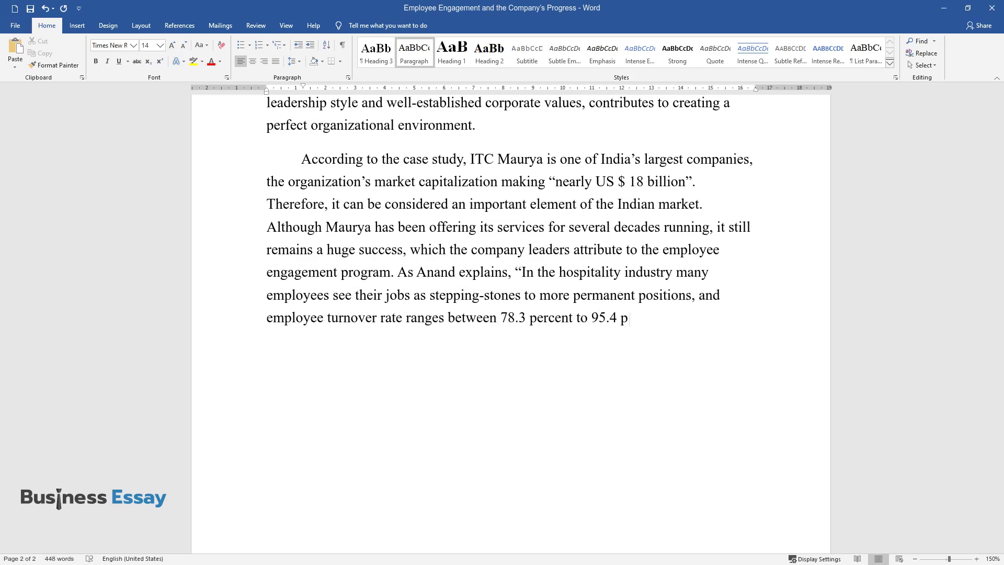
pyautogui.write('ercent". In the case of ITC Maurya, several eleme')
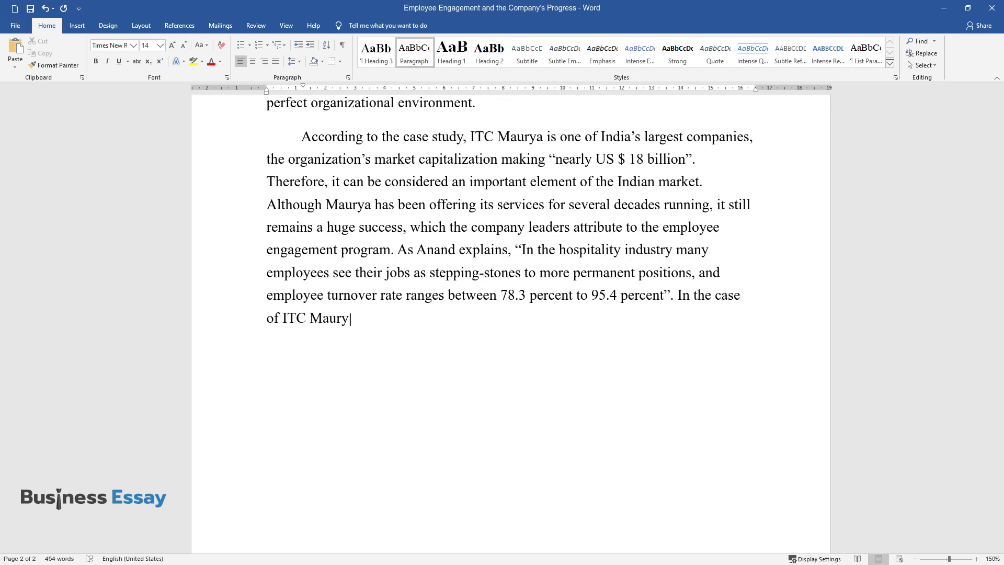
pyautogui.write('nts of the emplo')
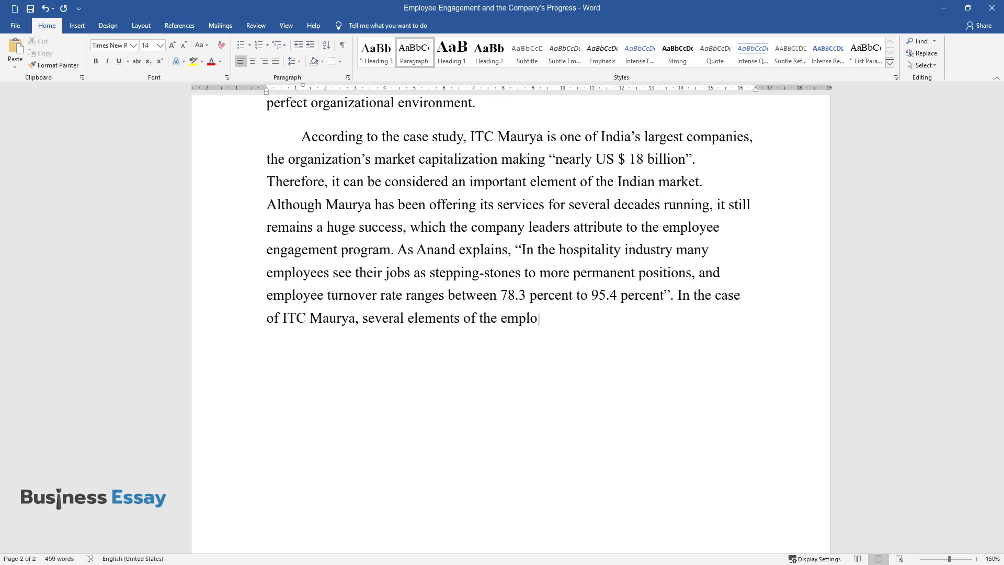
pyautogui.write('yee engagement program can be def')
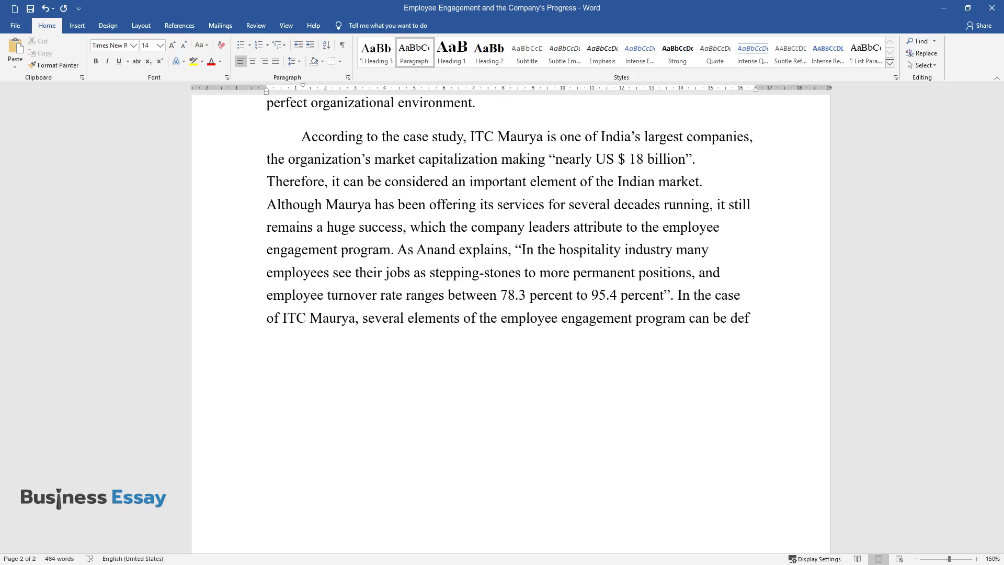
pyautogui.write('ined. Anand claims that the compa')
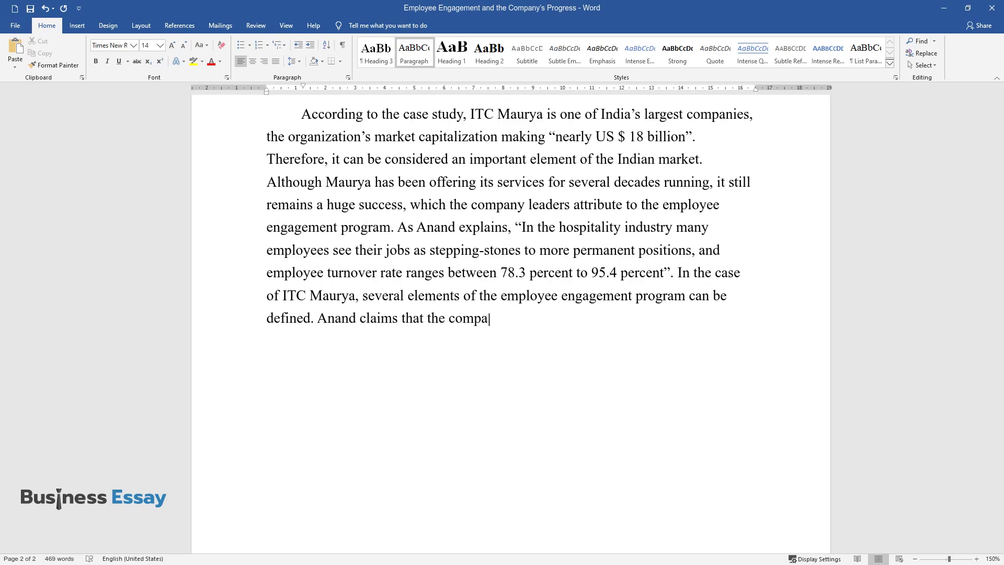
pyautogui.write('ny has incorporated the following strategies of performanc')
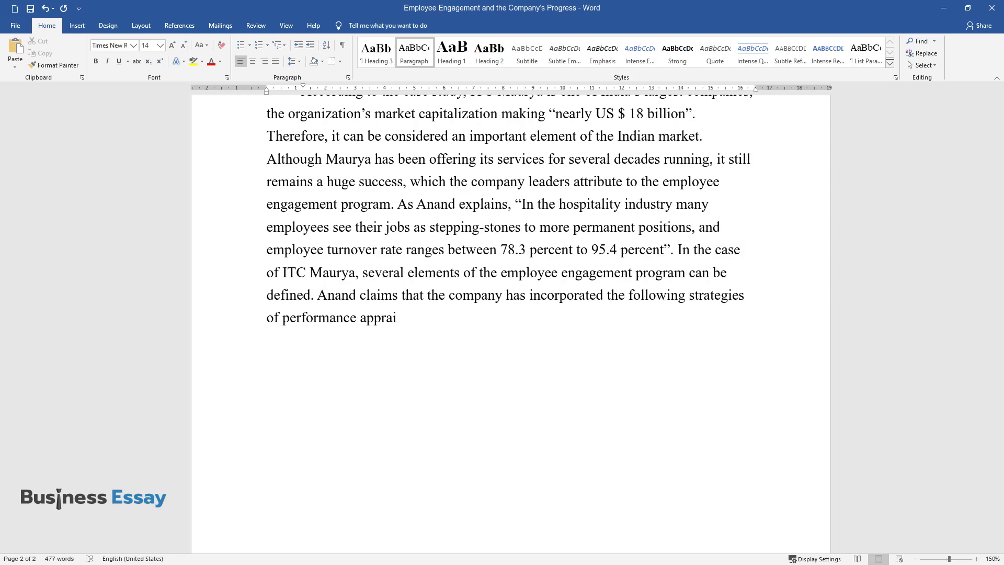
pyautogui.write('e appraisal to make the employee engagem')
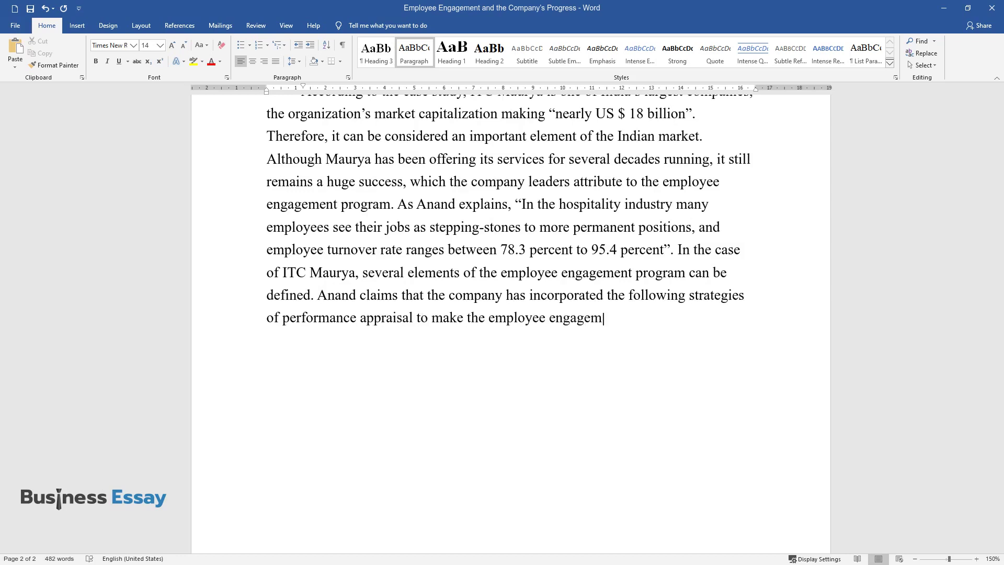
pyautogui.write('ent program work:')
pyautogui.press('Return')
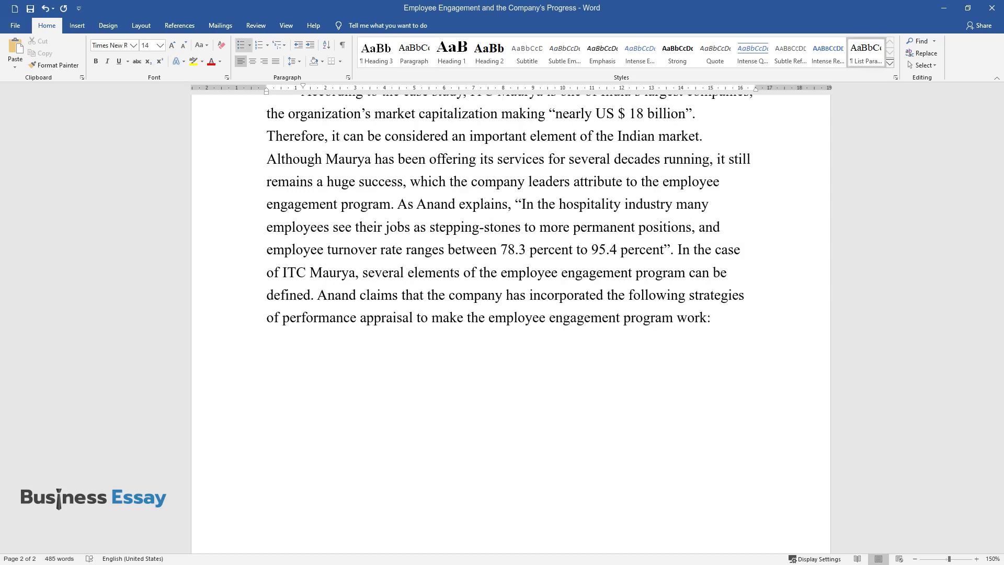
pyautogui.write('Process of appraisa')
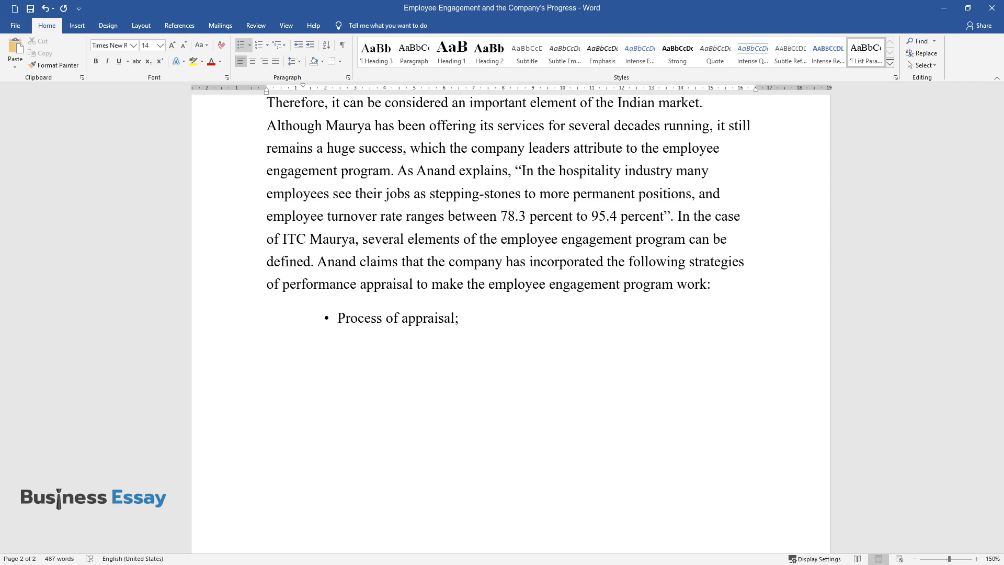
pyautogui.write('l;')
# Add bullets 'Balanced scorecard;', 'Career review form;', 'Future outlook.', then begin the 'As Anand explains' paragraph
pyautogui.press('Return')
pyautogui.write('Balanced scoreca')
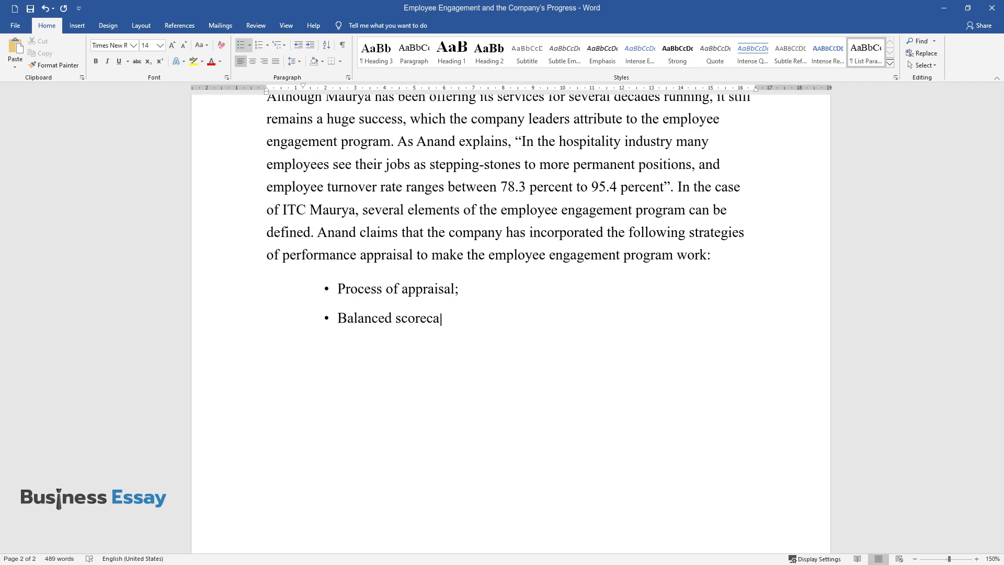
pyautogui.write('rd;')
pyautogui.press('Return')
pyautogui.write('Career re')
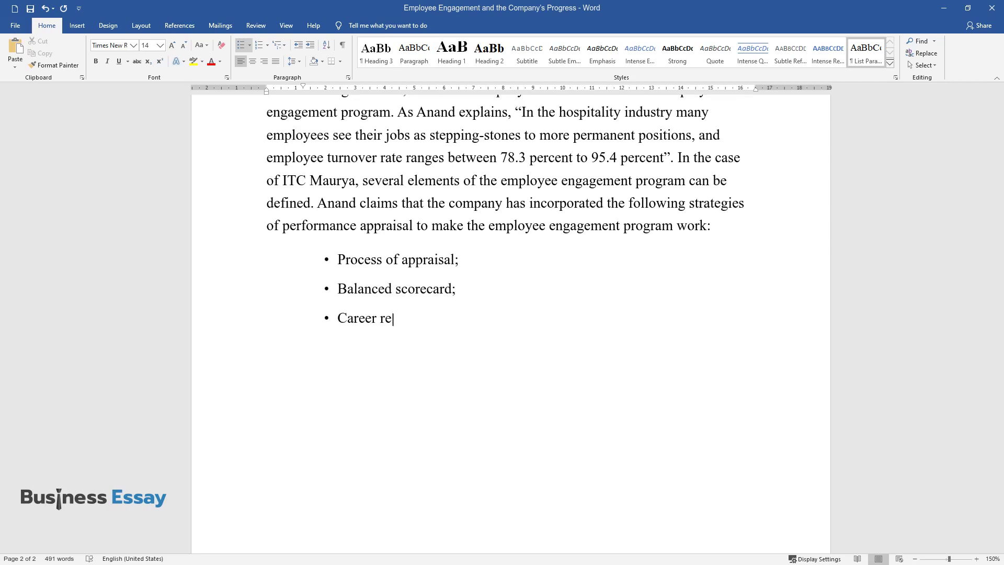
pyautogui.write('view form;')
pyautogui.press('Return')
pyautogui.write('F')
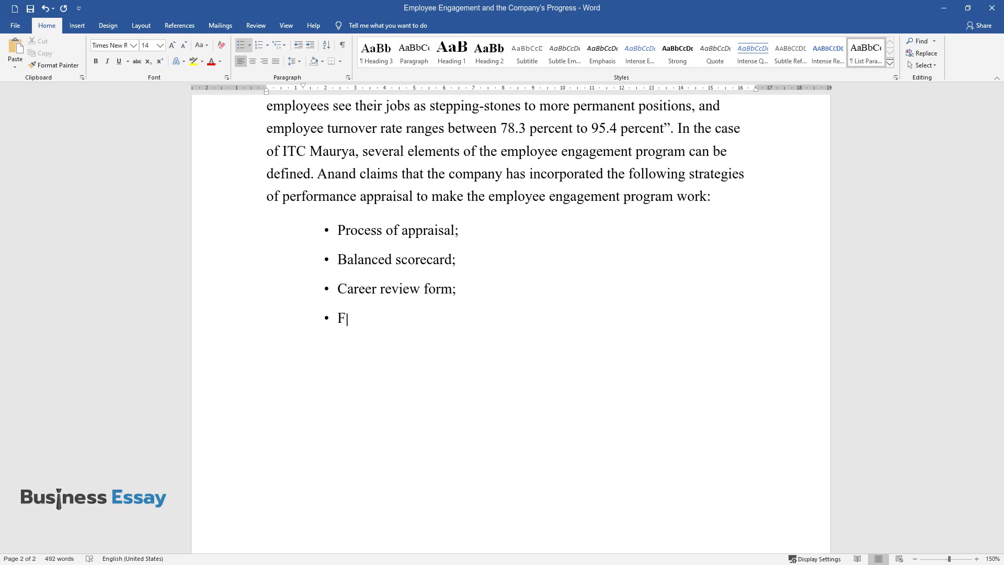
pyautogui.write('uture outlook.')
pyautogui.press('Return')
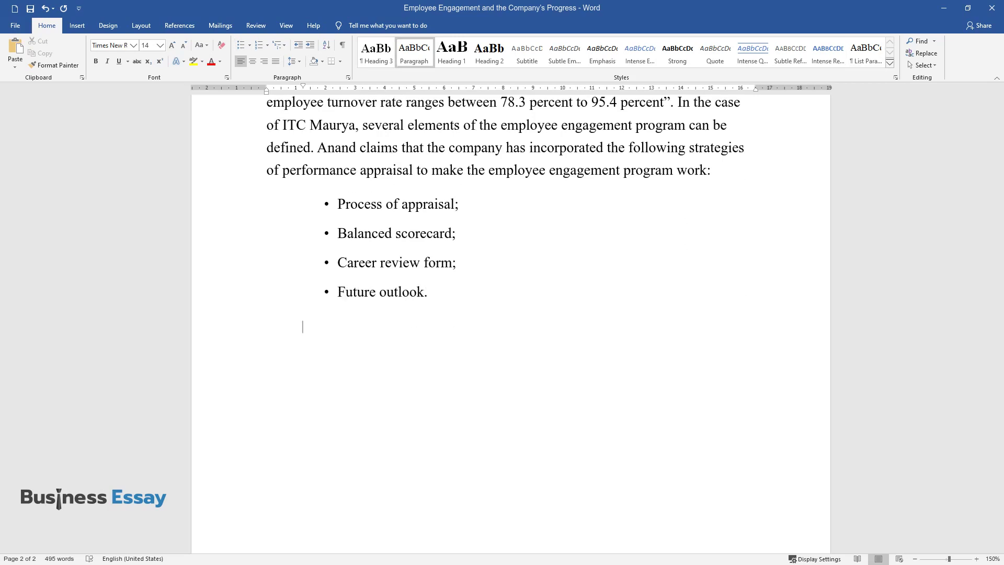
pyautogui.write('As Anand explains, the fact th')
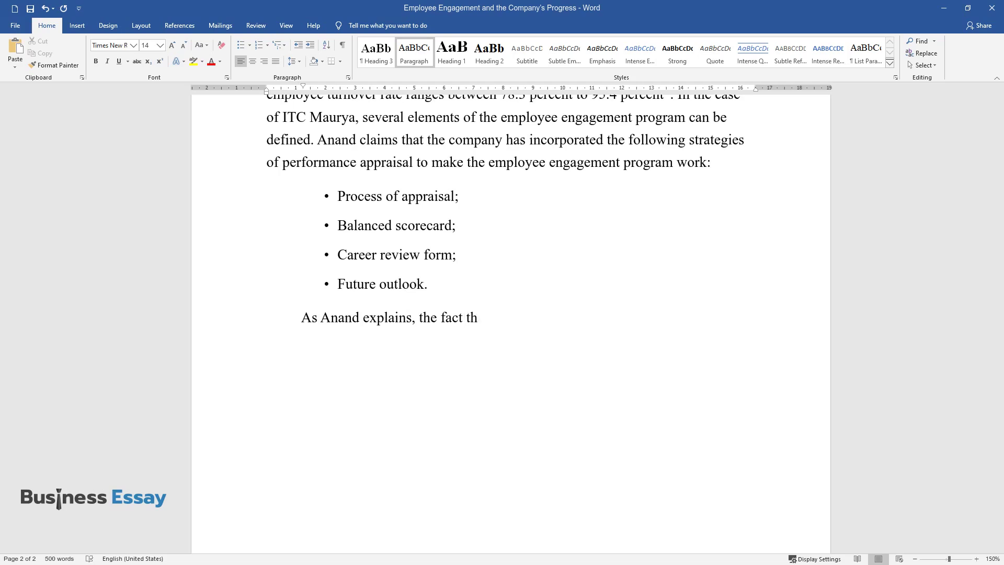
pyautogui.write('at the program is scheduled in a ve')
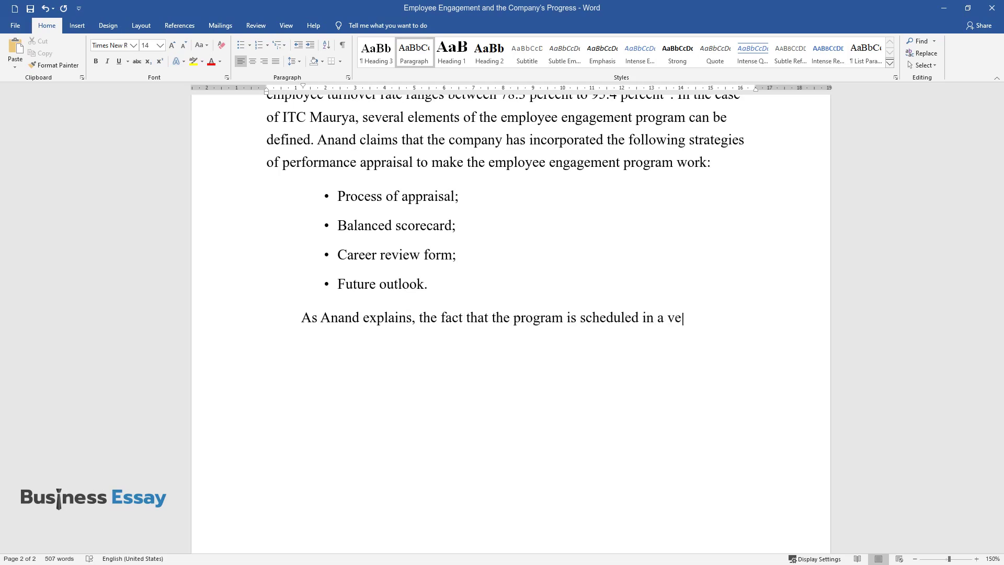
pyautogui.write('ry careful manner also contributes t')
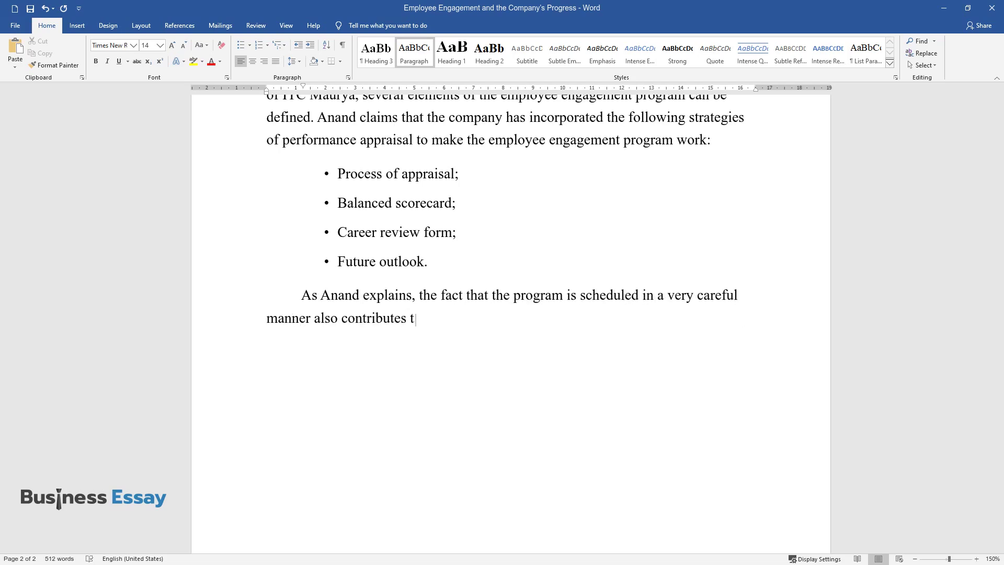
pyautogui.write('o its efficiency by convincing the')
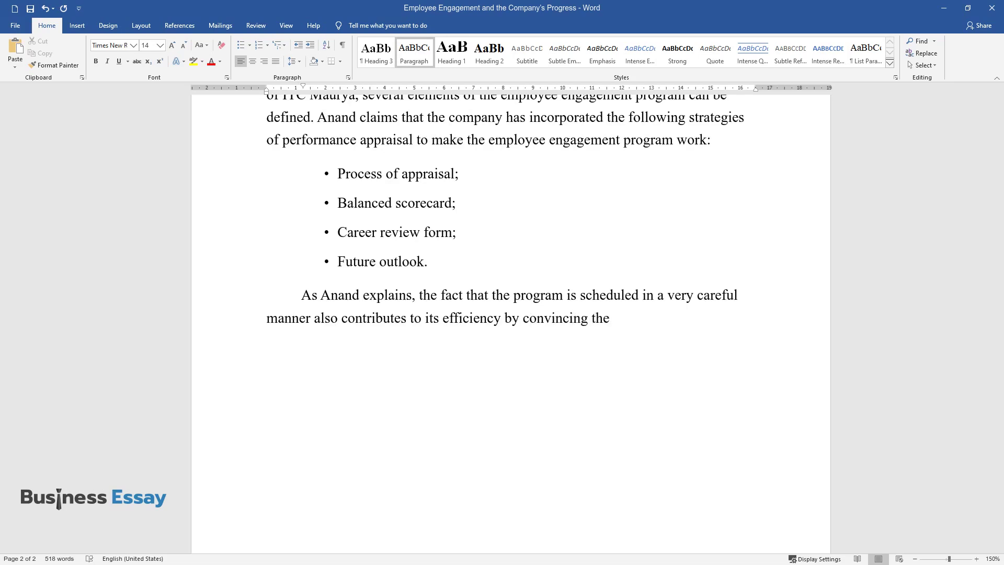
pyautogui.write(' employees that the procedure of app')
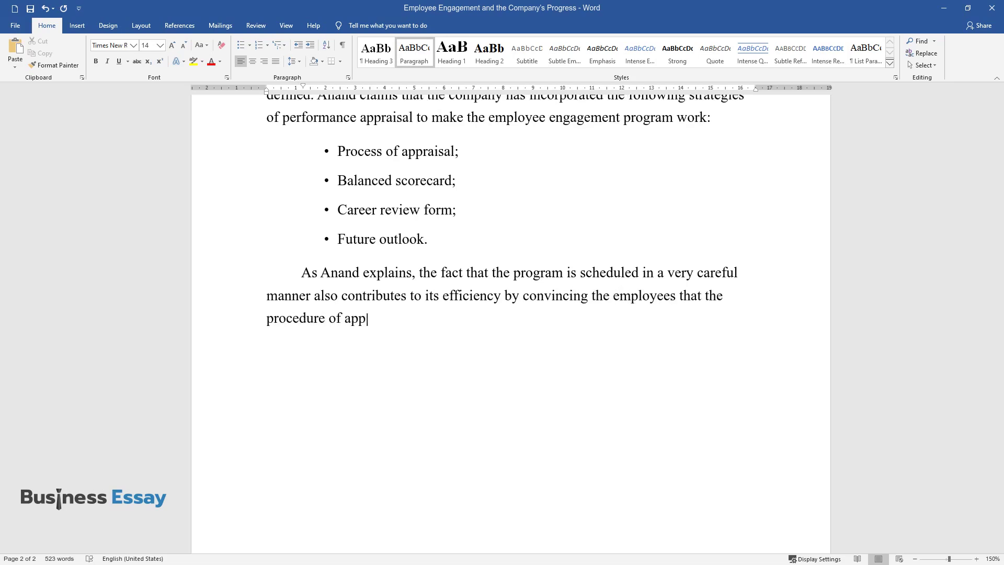
pyautogui.write('raisal is not taken by the managers')
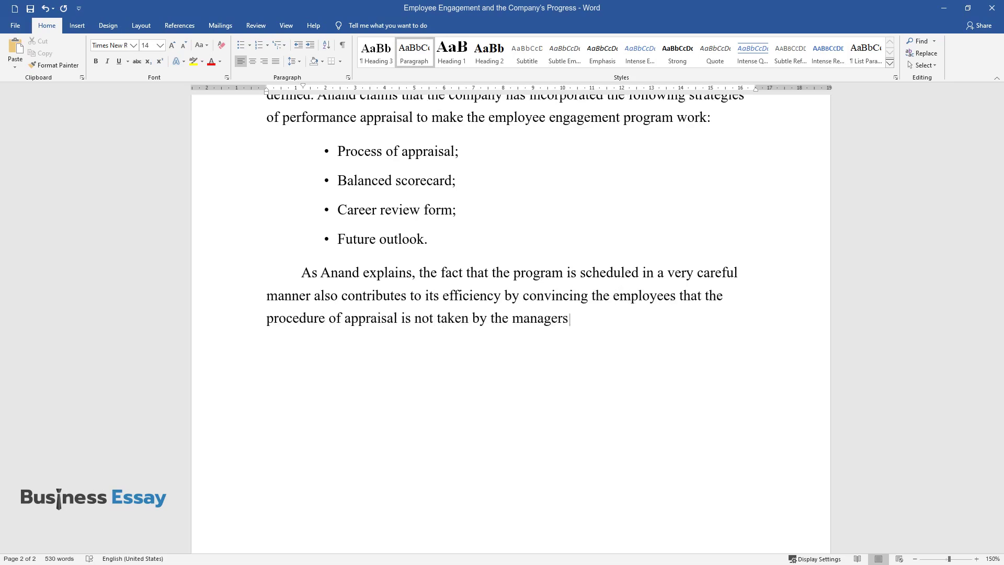
pyautogui.write(' for granted but, instead, is an important element o')
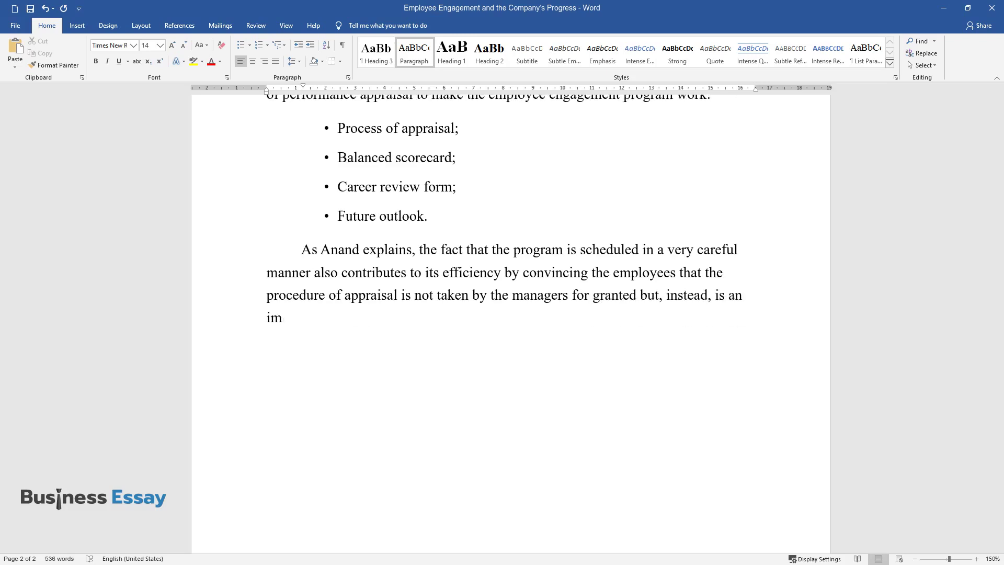
pyautogui.write("f employees' performance evaluation")
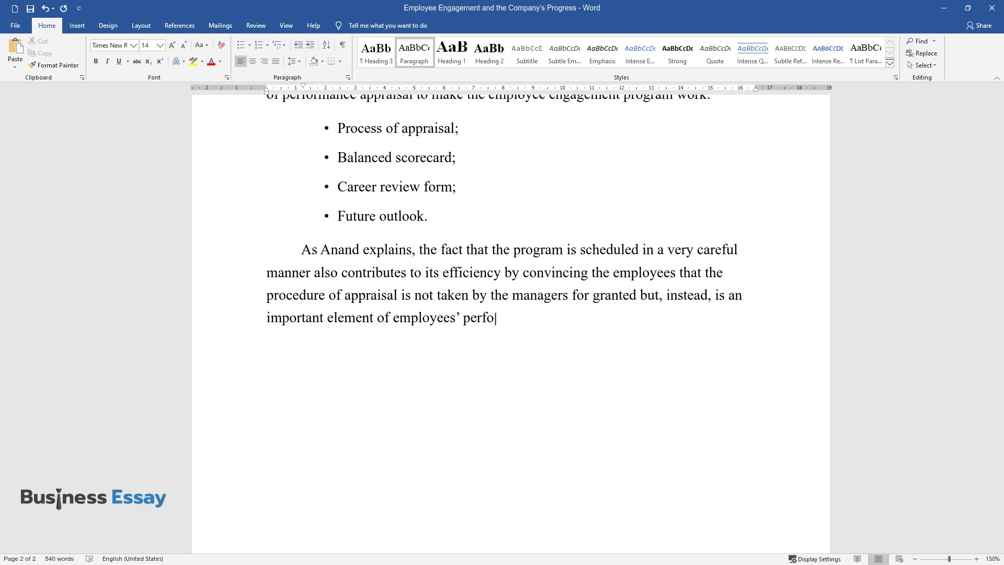
pyautogui.write('. Thus, the compan')
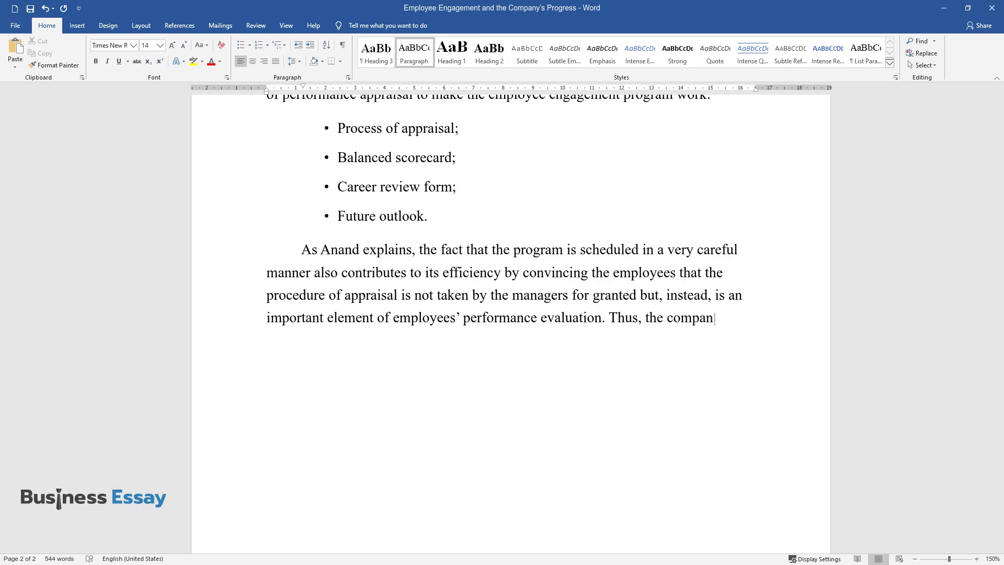
pyautogui.write("y manages to raise the employees' perception of their")
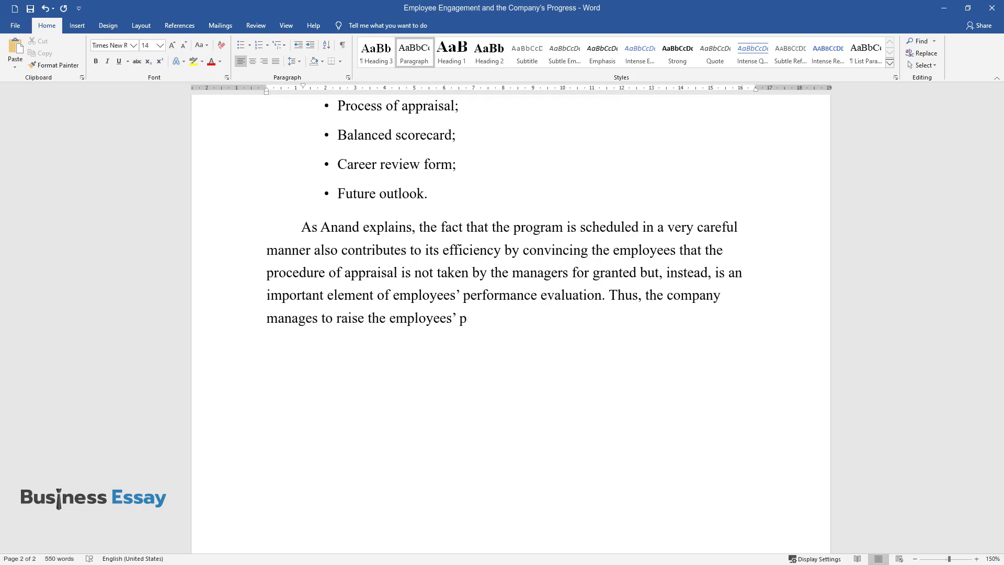
pyautogui.write(' significance for')
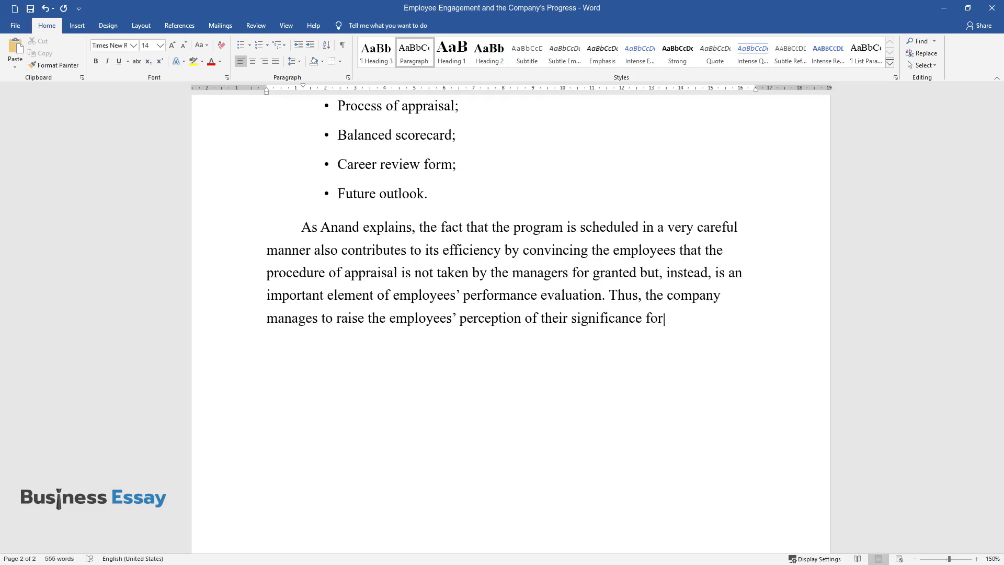
pyautogui.write(' the organization, thereby, raising')
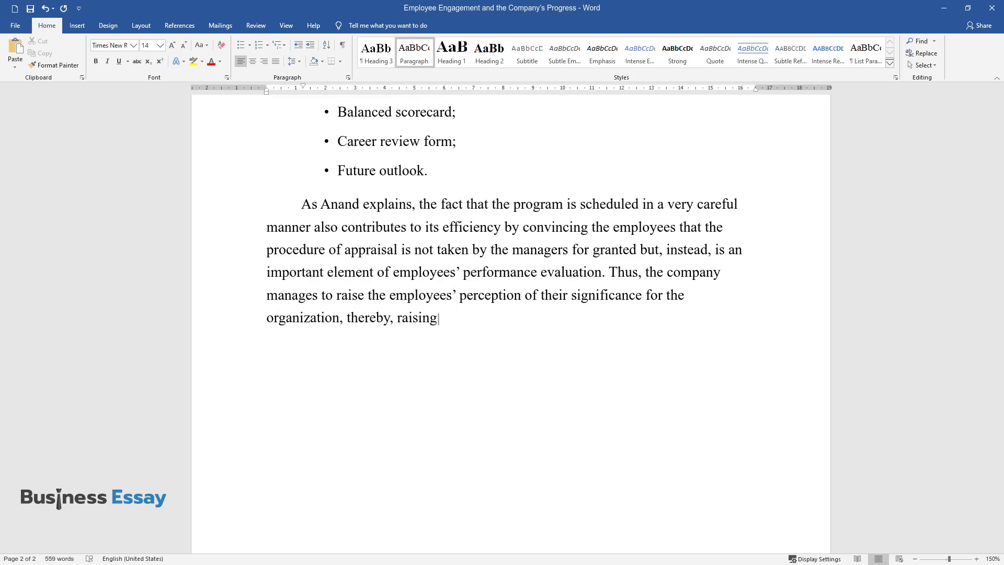
pyautogui.write(' their motivation and engagement.')
# End the Anand paragraph at 'motivation and engagement.' and start a new paragraph
pyautogui.press('Return')
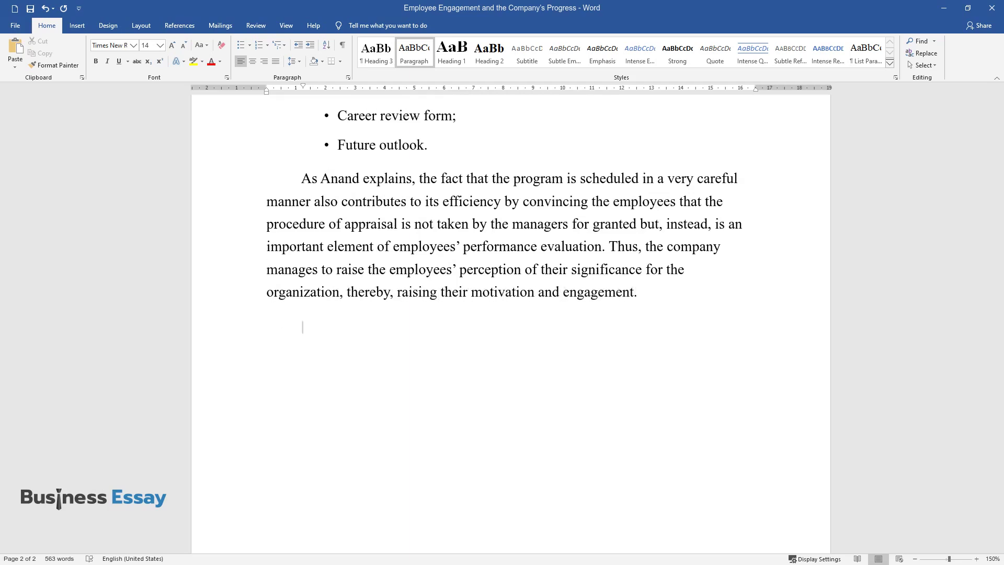
# Type the 'The case study's major strength' paragraph ending 'upgrading the applied approach.'
pyautogui.write('The case')
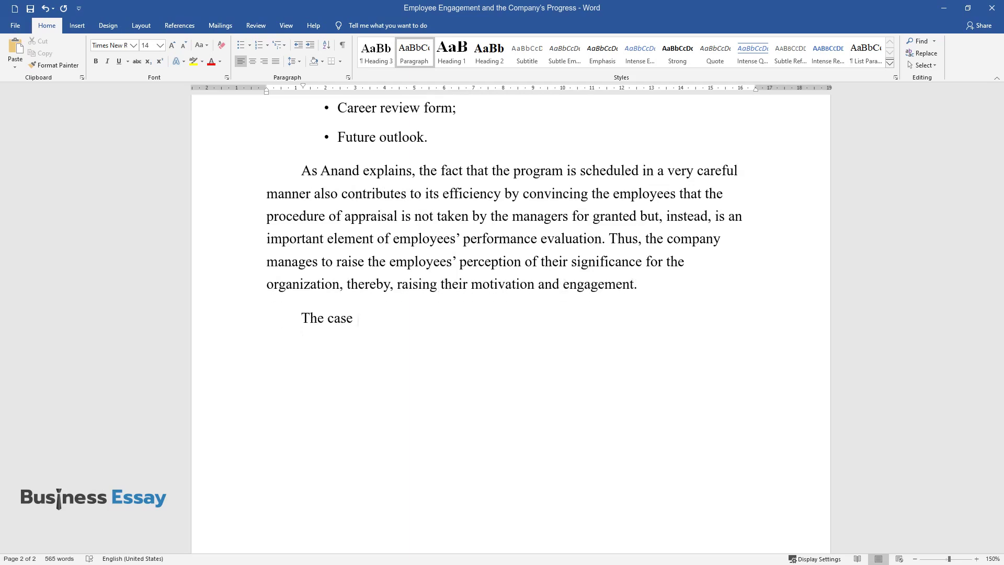
pyautogui.write(" study's major strength is that it ")
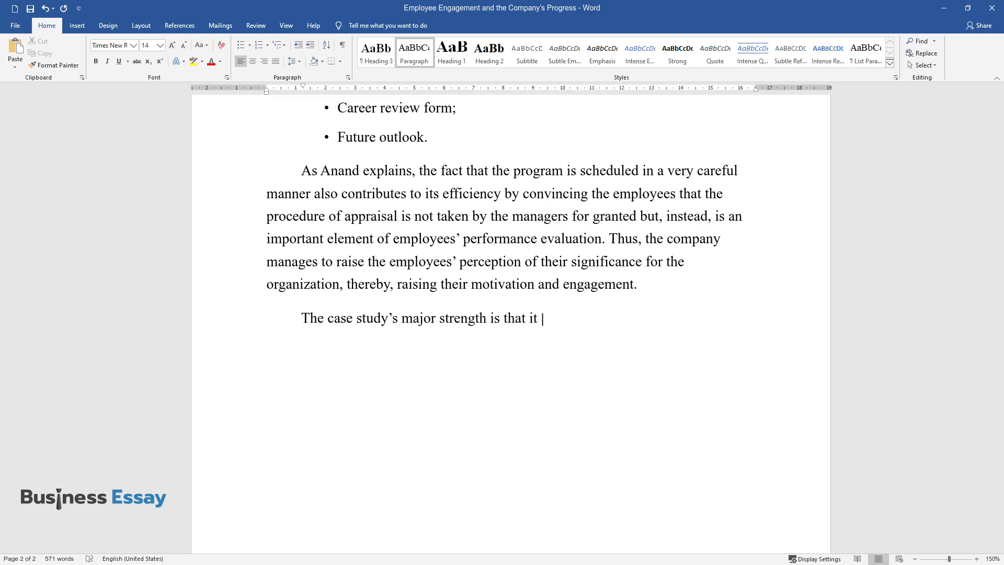
pyautogui.write('specifies every single element of ')
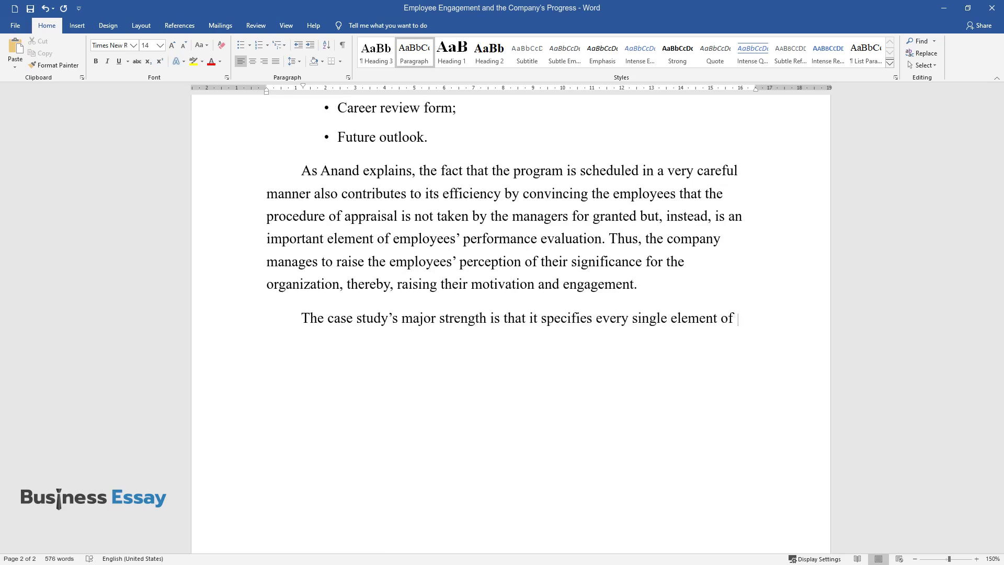
pyautogui.write('the adopted employee engagement pr')
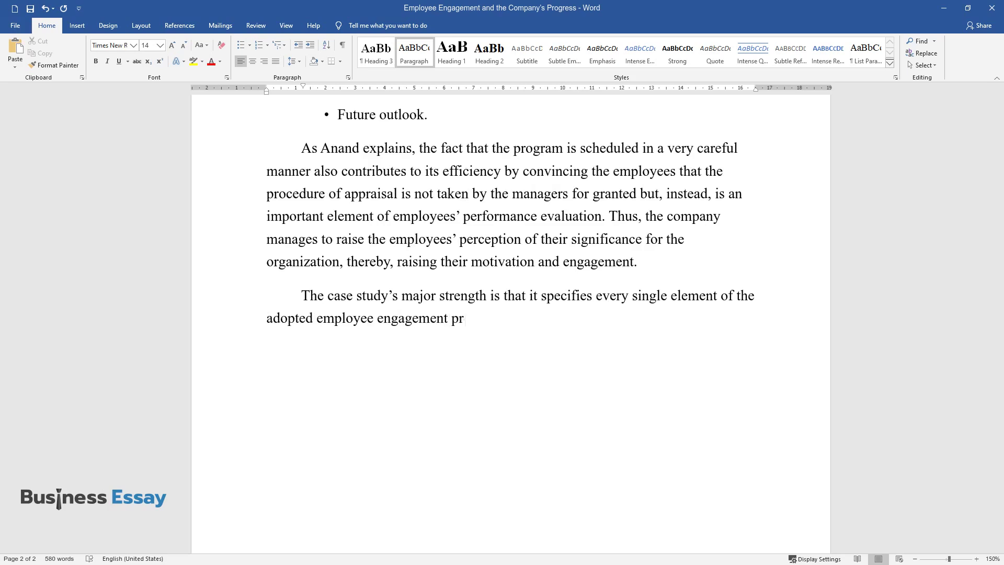
pyautogui.write('ogram and assesses each of these ')
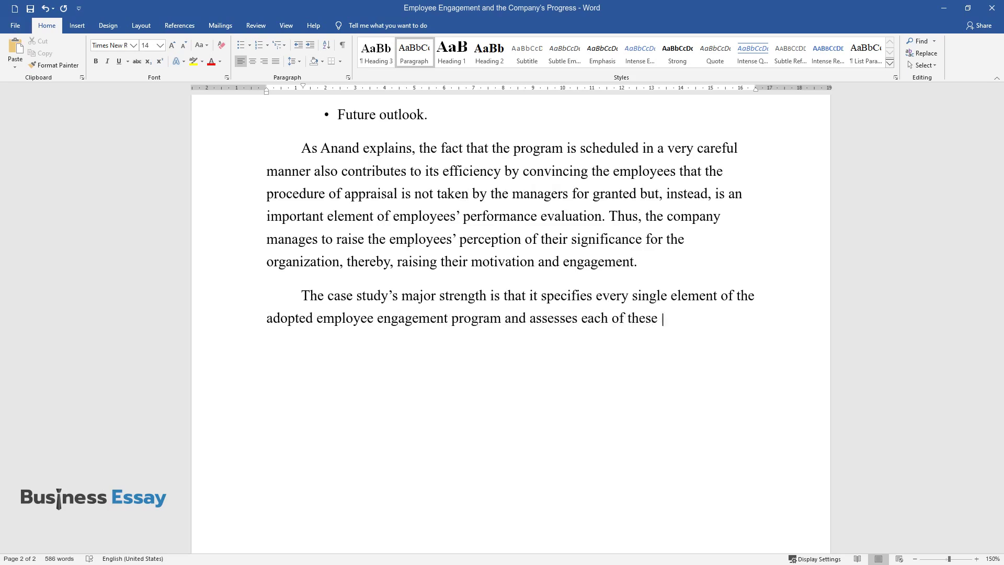
pyautogui.write('elements. Thus, an honest and deta')
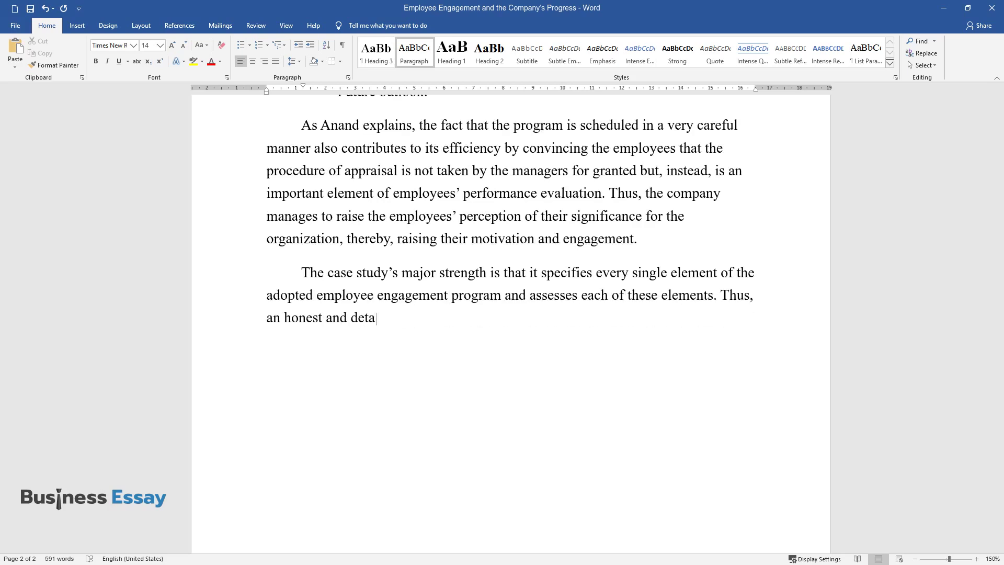
pyautogui.write("iled analysis of the ITC Maurya's ")
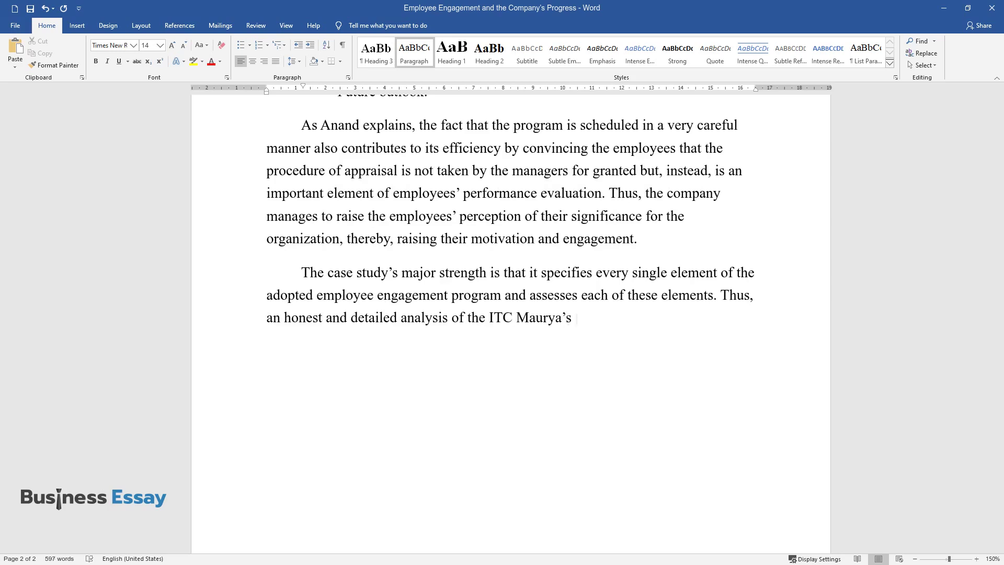
pyautogui.write("approach, as well as the prognosis for the company'")
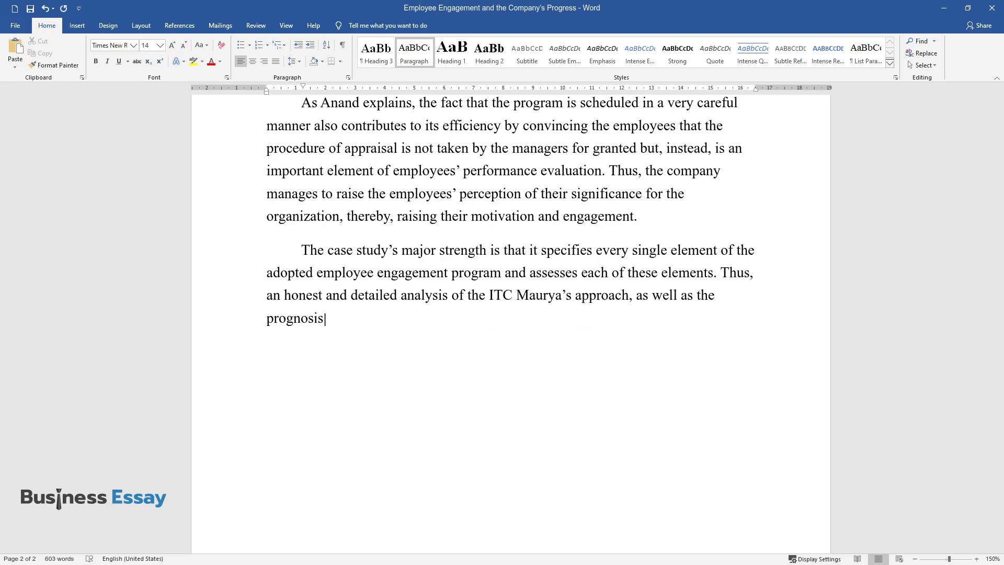
pyautogui.write('s future progress')
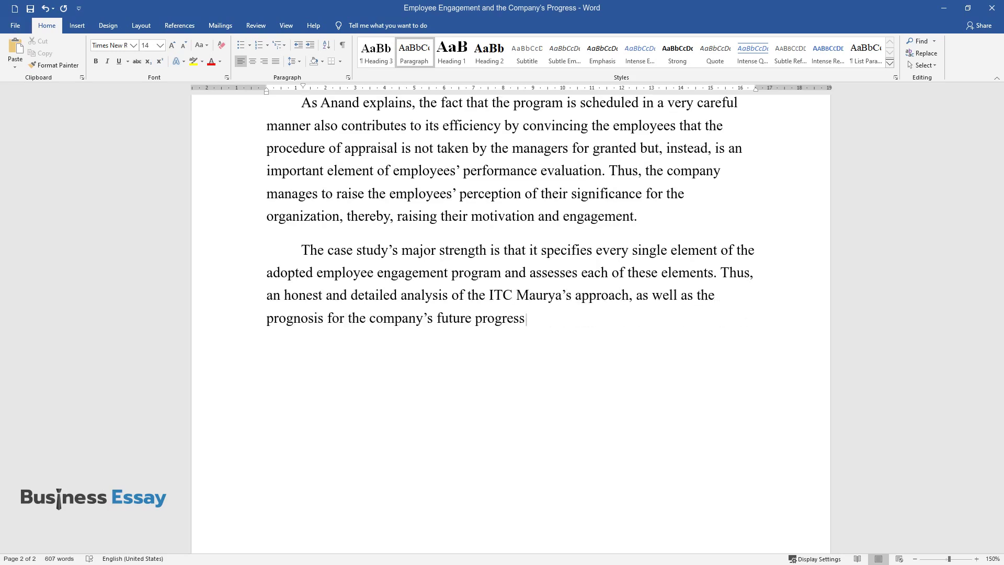
pyautogui.write(', can be provided. It is important')
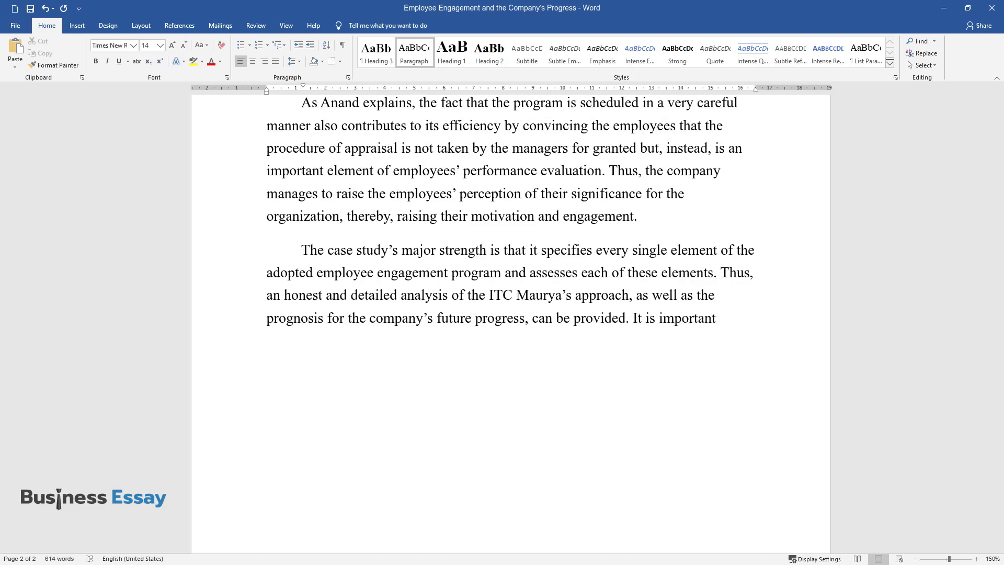
pyautogui.write(' that Anand provides an outline of')
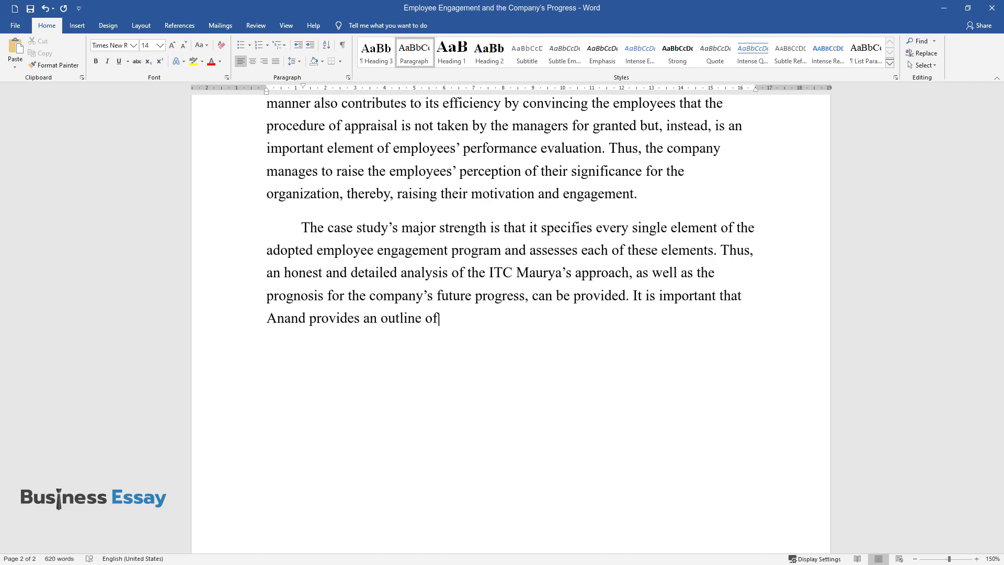
pyautogui.write(' each strategy, explaining its pur')
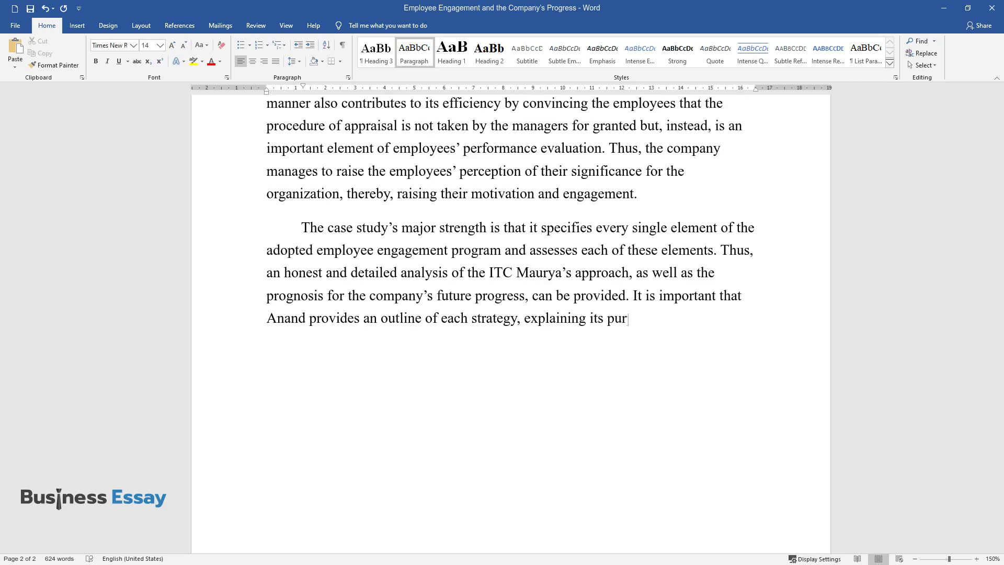
pyautogui.write('pose, effect, and staying power. Another achievemen')
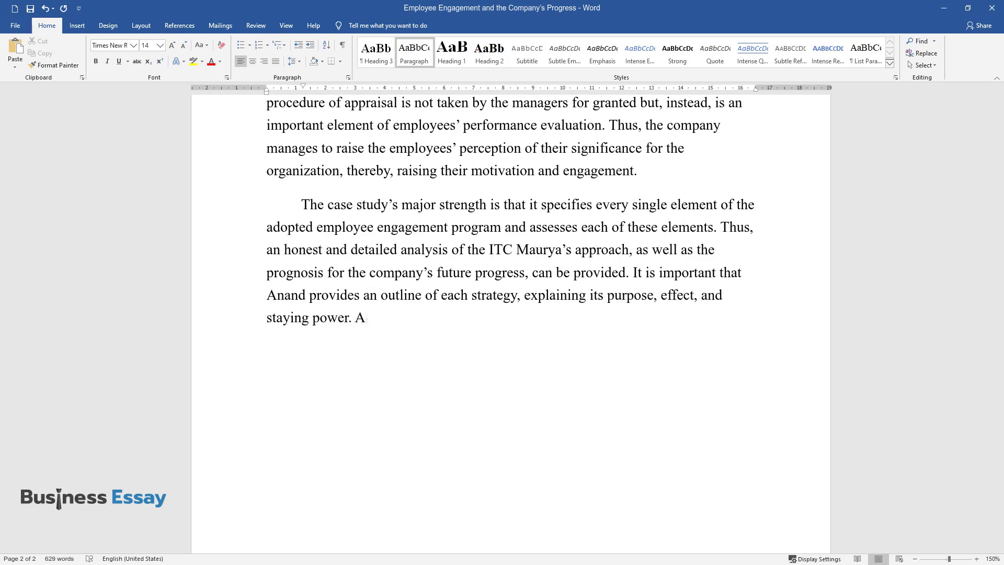
pyautogui.write('t of the study is')
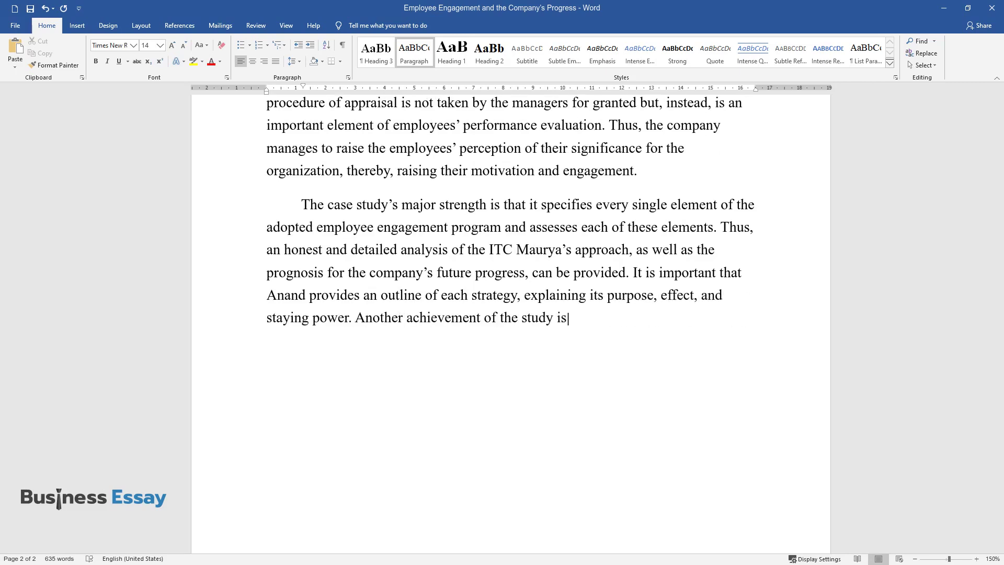
pyautogui.write(' that Anand has managed to analyze every m')
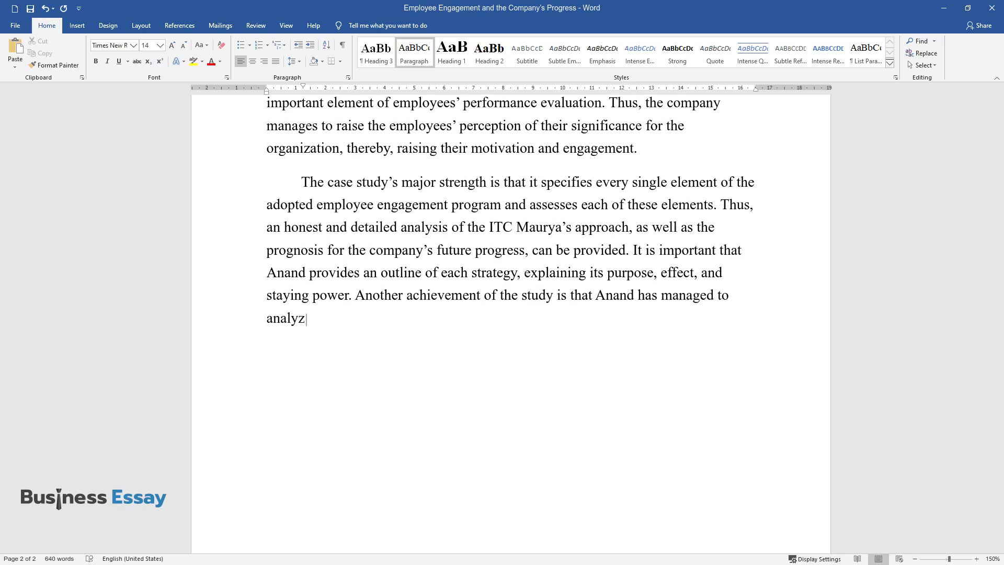
pyautogui.write('ajor change within the co')
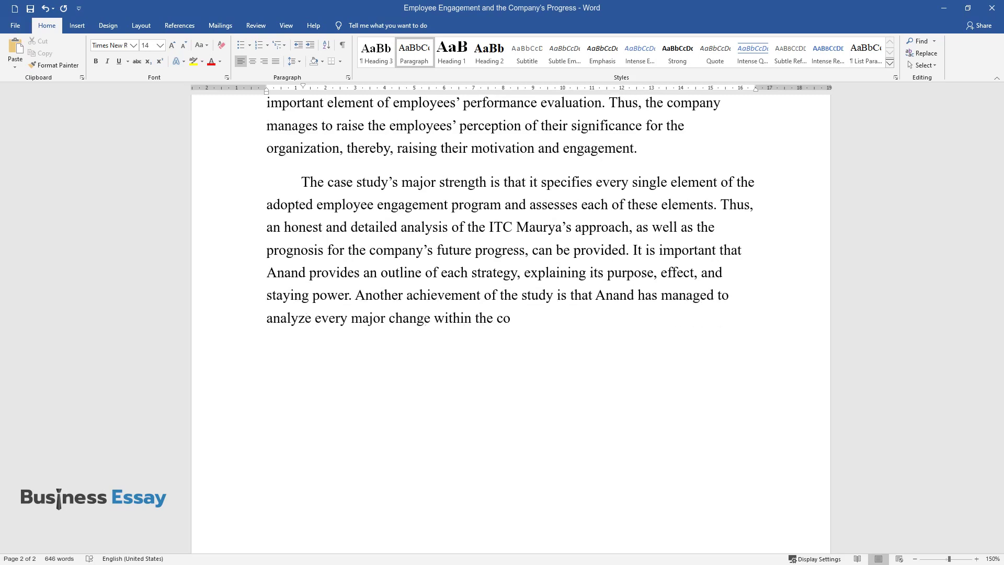
pyautogui.write('mpany due to the applied program i')
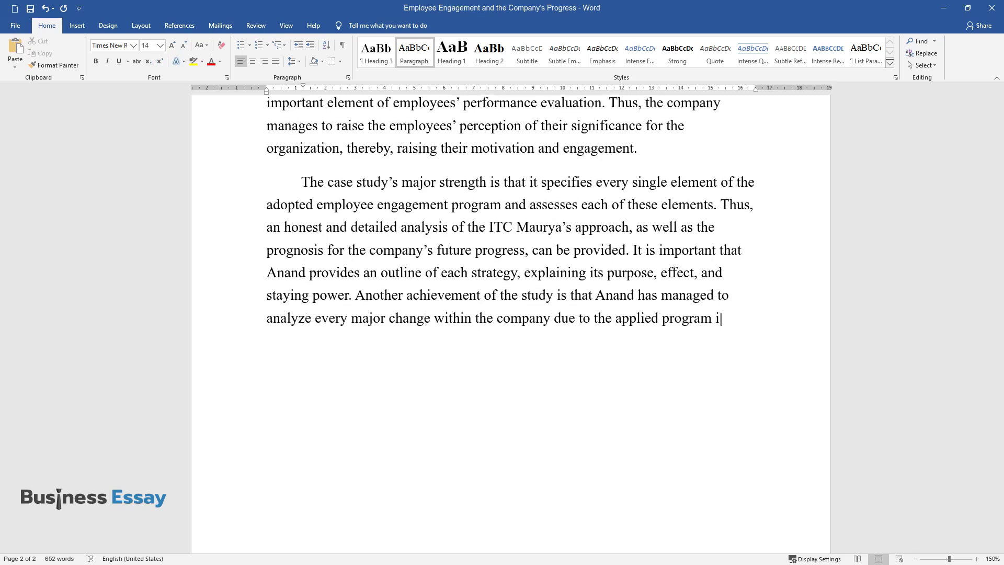
pyautogui.write('n such a huge time slot without le')
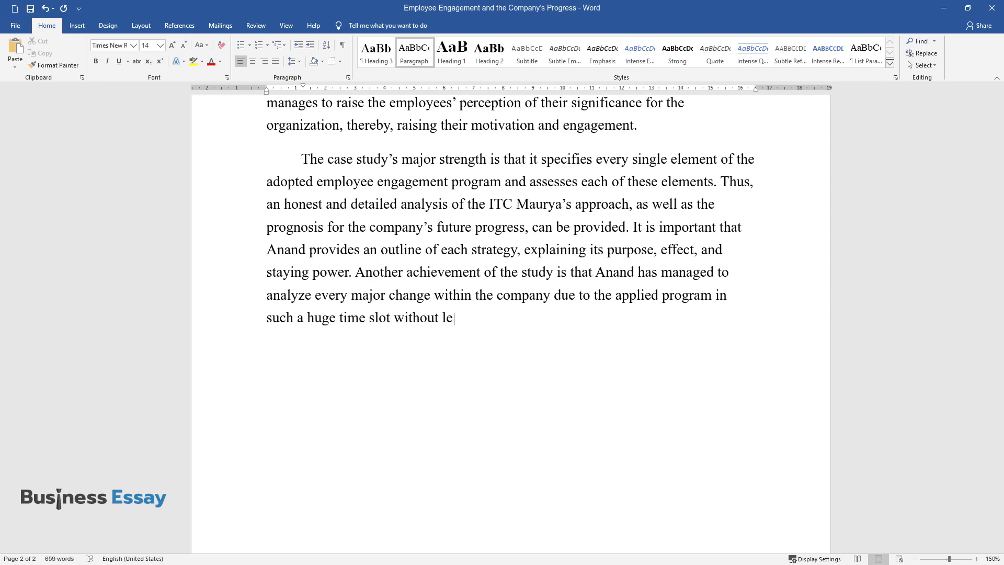
pyautogui.write('aving any of the major changes out')
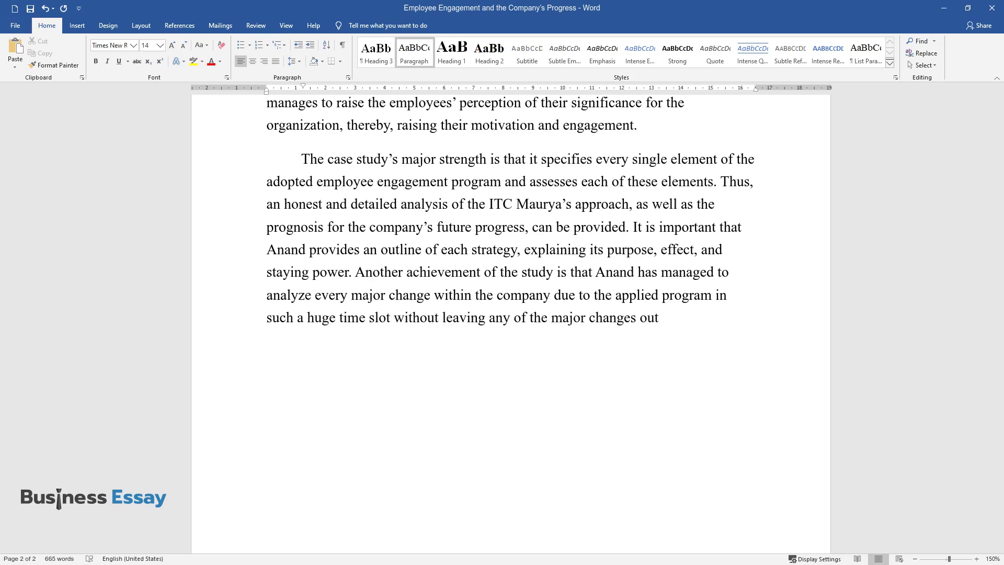
pyautogui.write('. Finally, it is noteworthy that, along with employ')
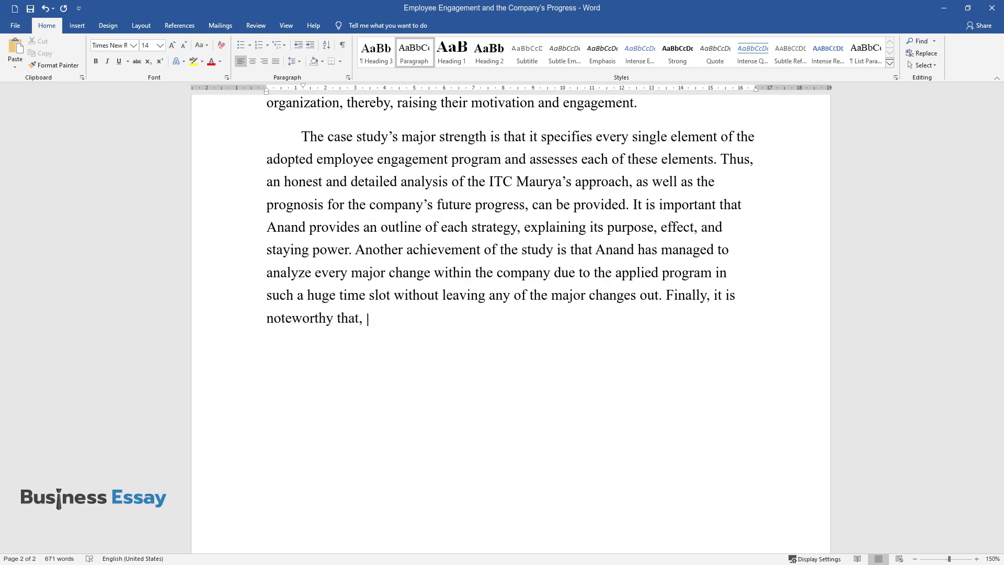
pyautogui.write('ee engagement, An')
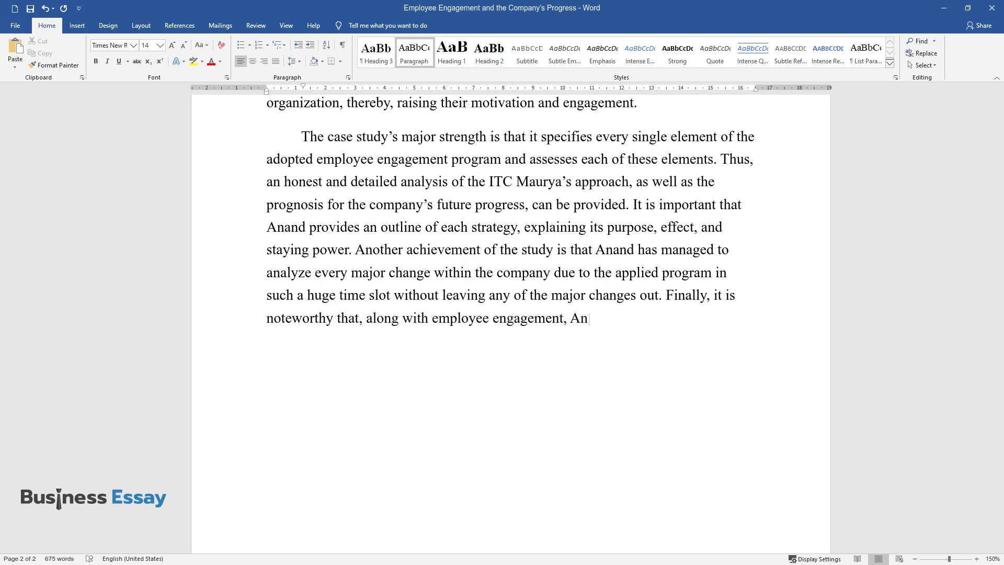
pyautogui.write('and specifies such phenomenon as customer engageme')
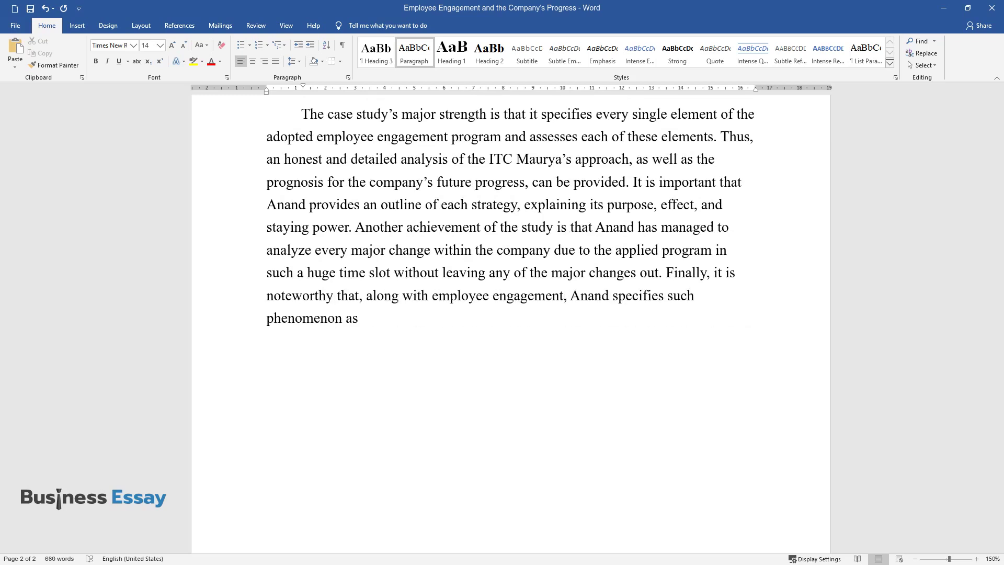
pyautogui.write('nt, thus, upgradi')
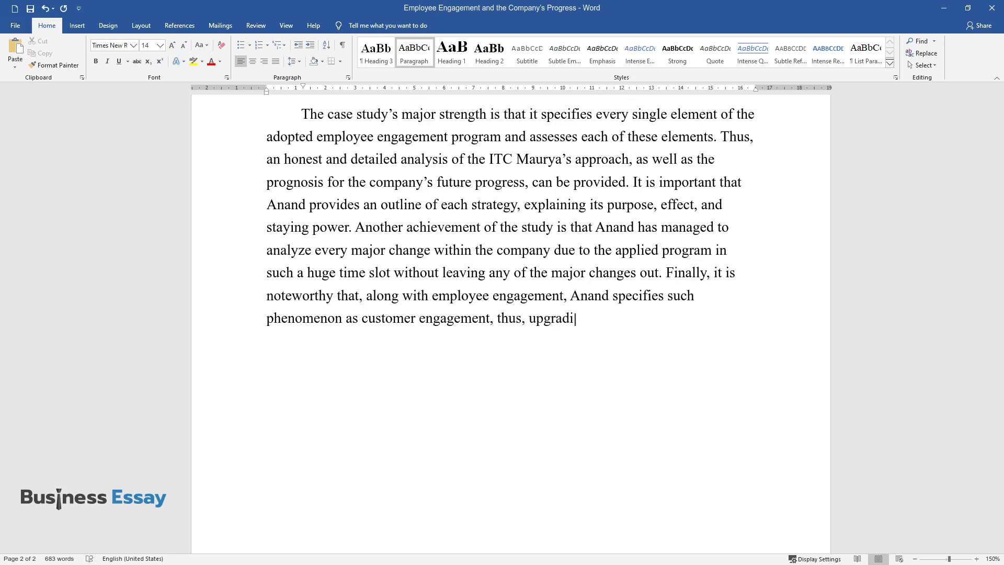
pyautogui.write('ng the applied approach.')
pyautogui.press('Return')
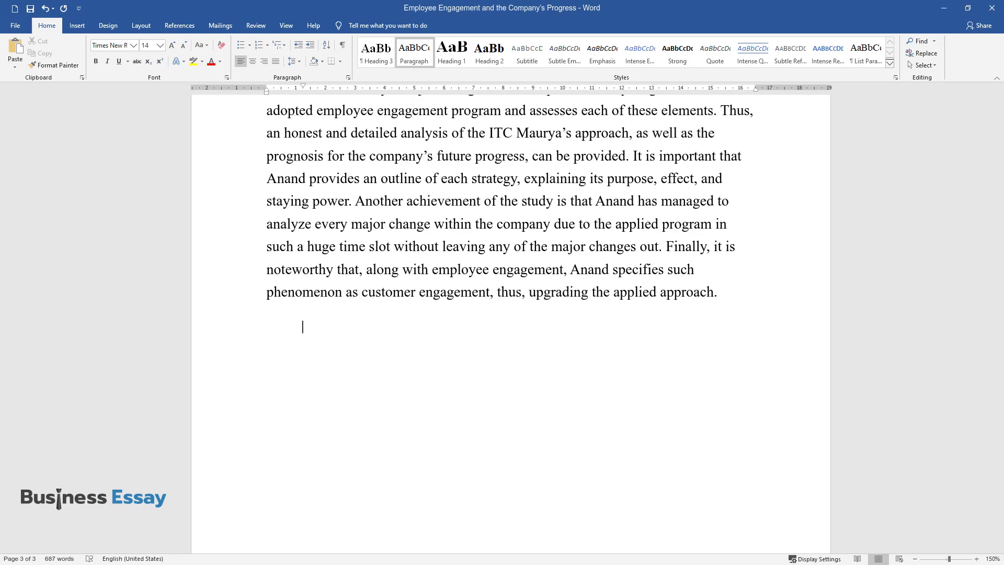
# Type the flaws paragraph beginning 'Sadly enough, the case study also has its flaws'
pyautogui.write('Sadly enough, the case ')
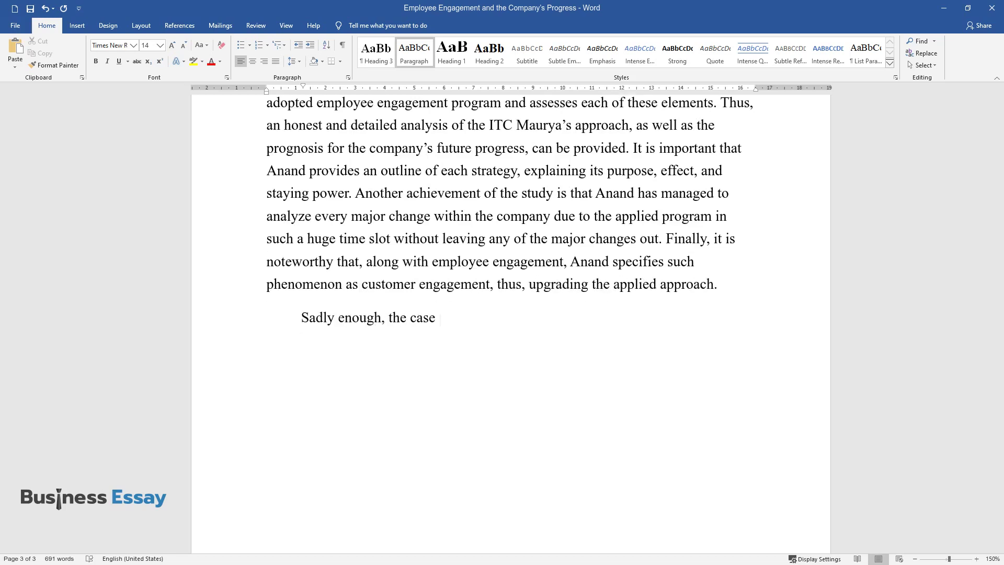
pyautogui.write('study also has its flaws; the one')
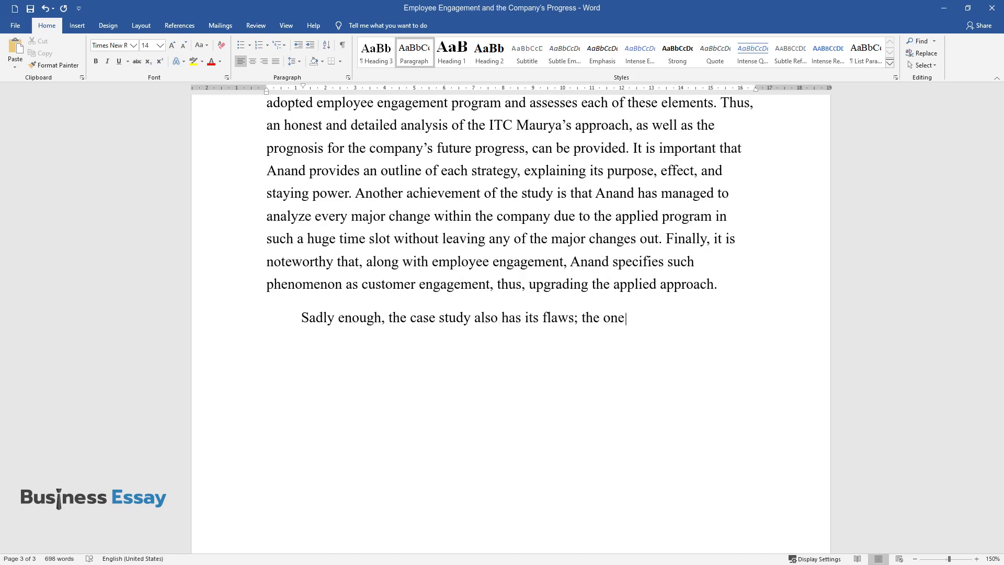
pyautogui.write(' that falls in the eye almost imme')
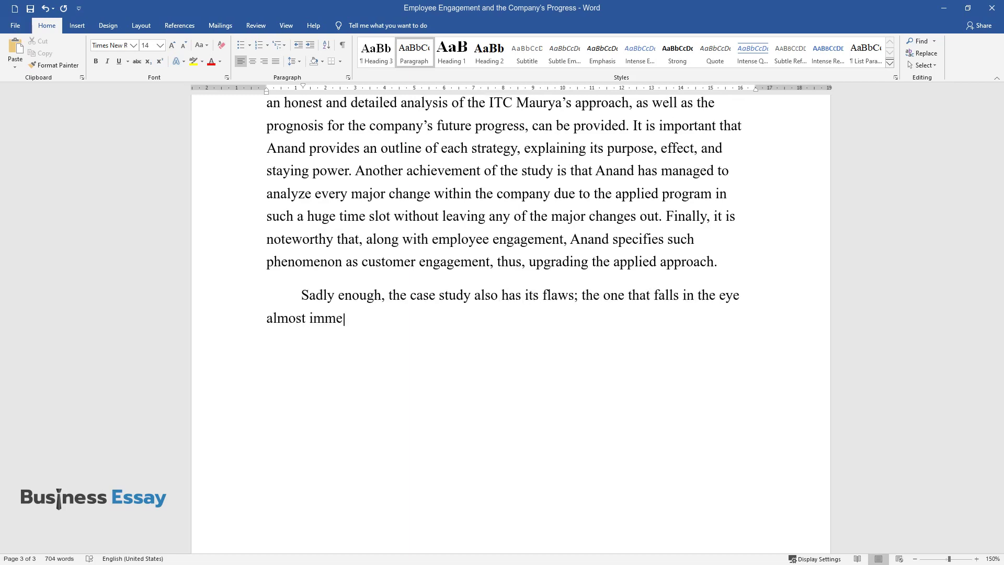
pyautogui.write('diately is that Anand offers litt')
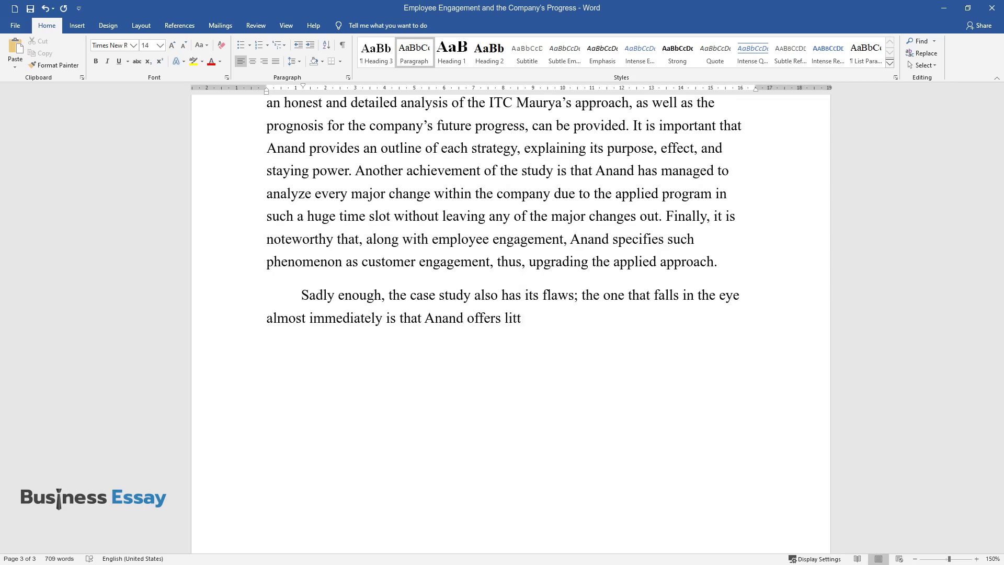
pyautogui.write('le to no statistical data. In add')
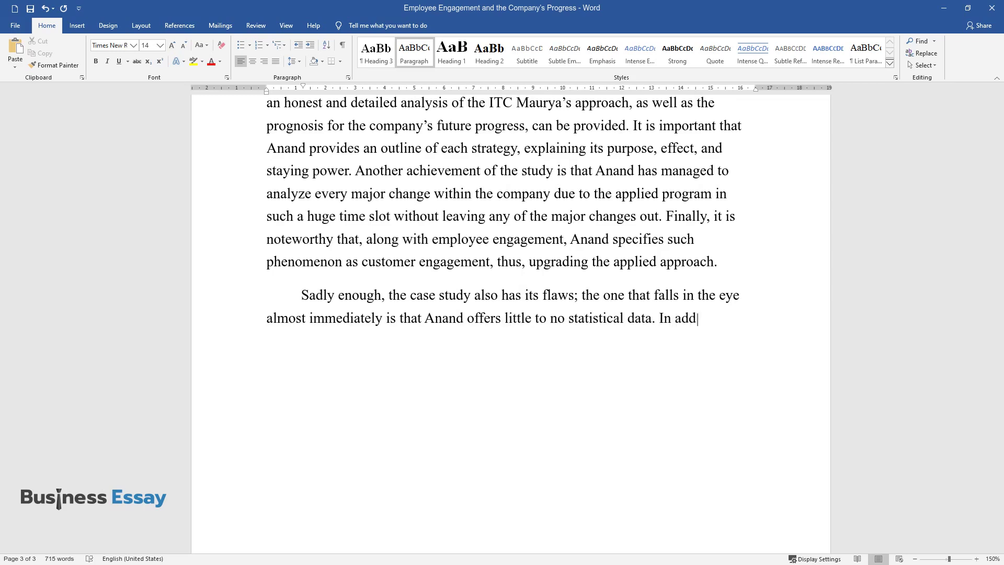
pyautogui.write('ition, though briefly mentioned, c')
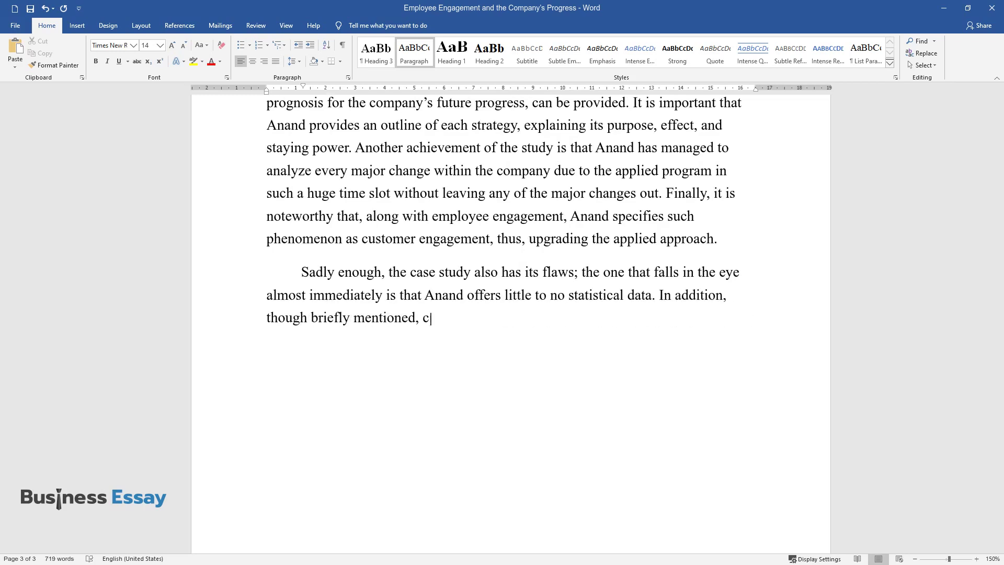
pyautogui.write('ustomer engagement never gets a p')
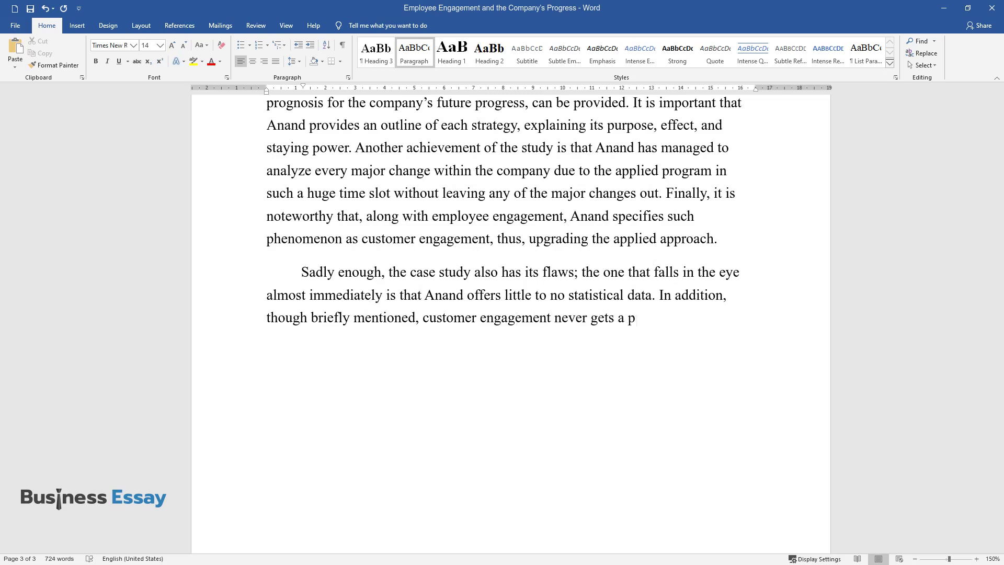
pyautogui.write('roper evaluation. Finally, Anand ')
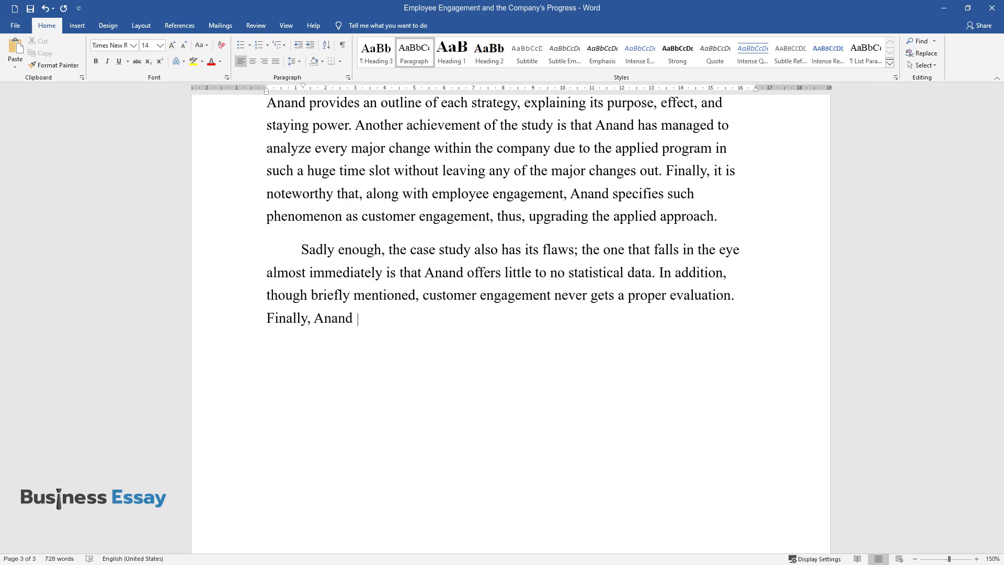
pyautogui.write('never explains by what percentage ')
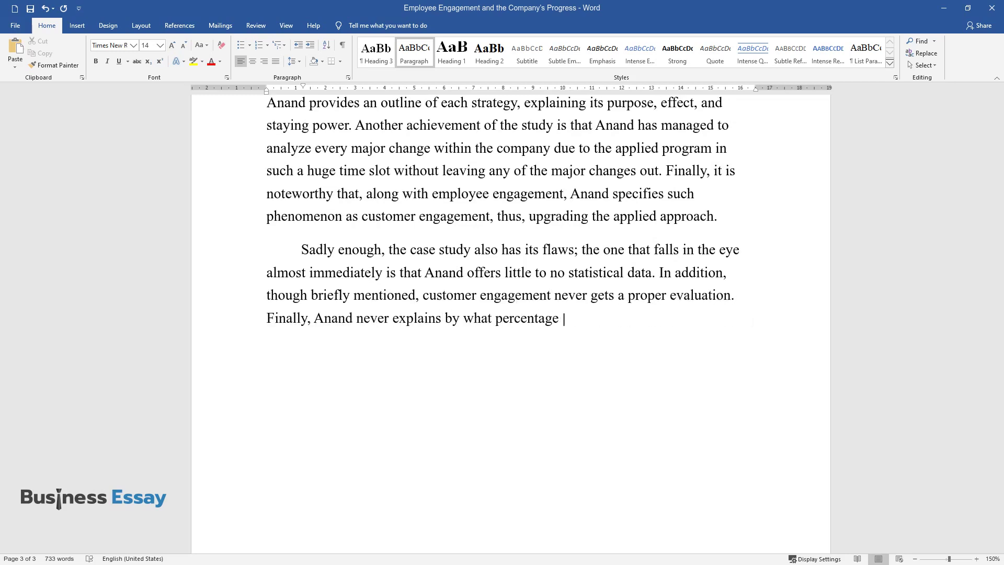
pyautogui.write("the company's revenues have grown")
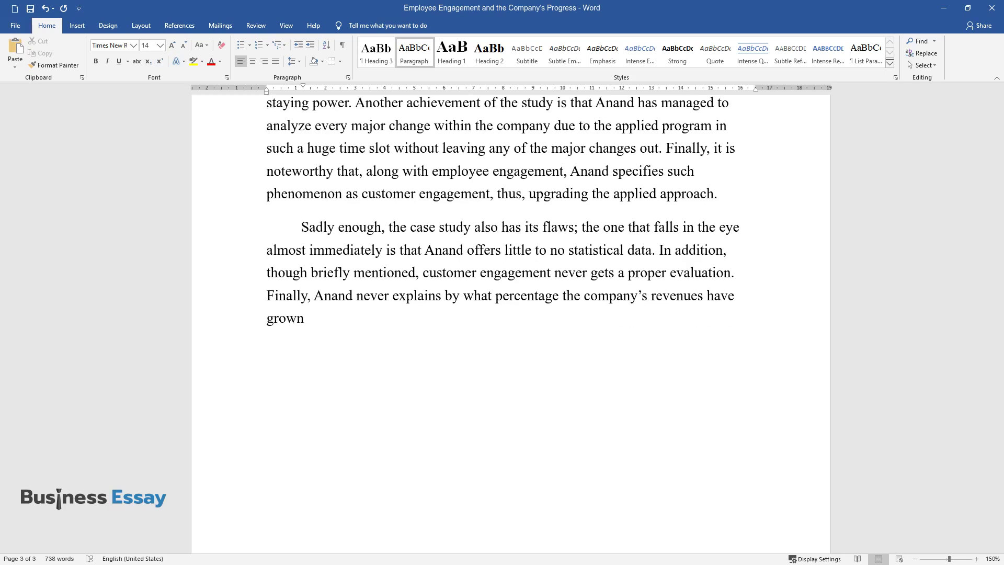
pyautogui.write(' due to the applied strategies.')
# Type the concluding paragraph from 'The given case shows, however…' to '…company's future.'
pyautogui.press('Return')
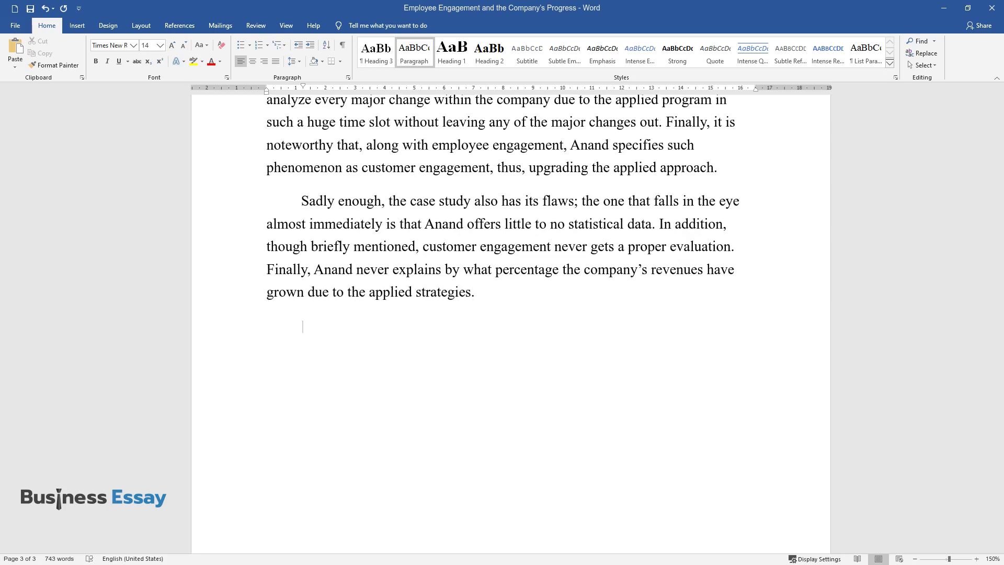
pyautogui.write('The given case shows,')
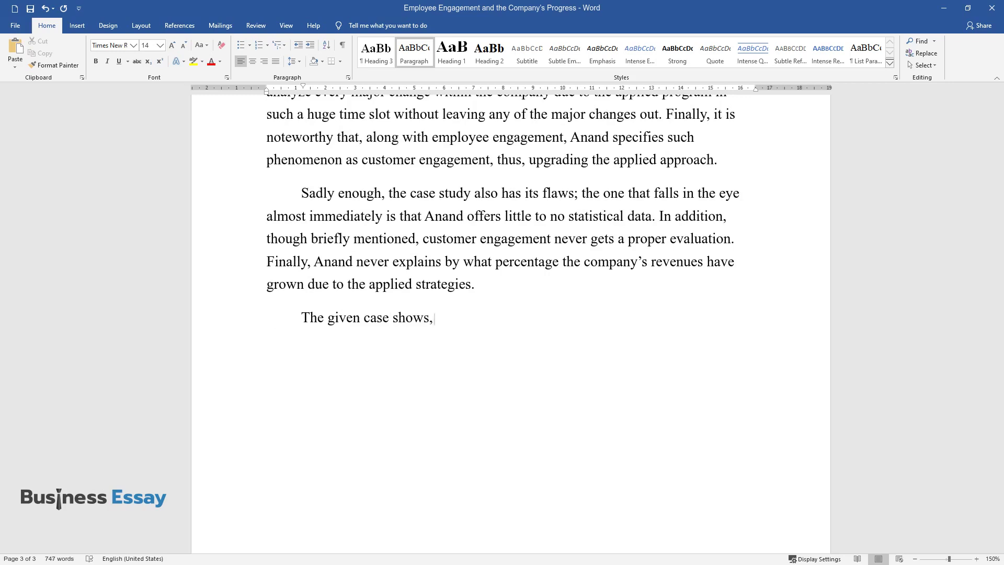
pyautogui.write(' however, that, once carried out in a')
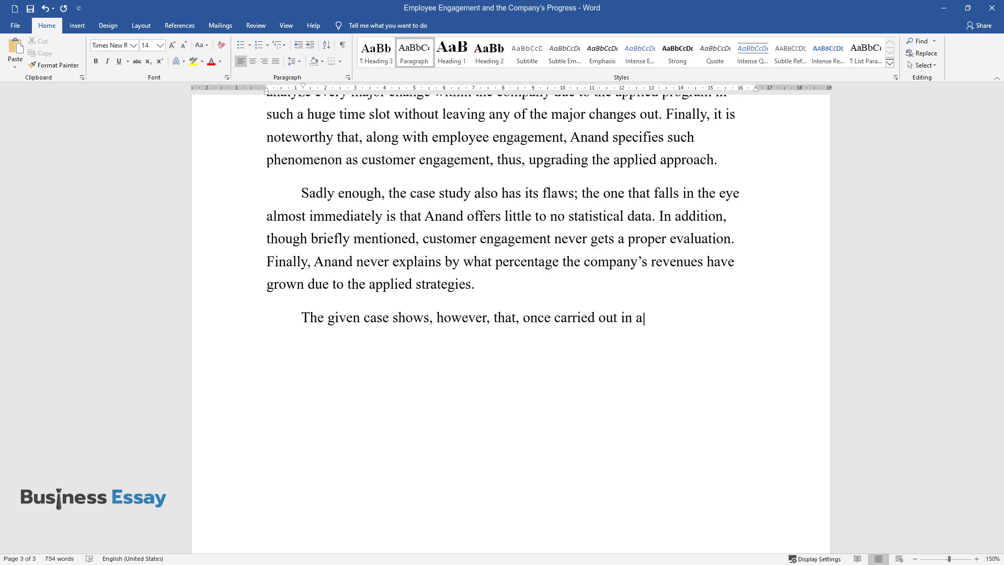
pyautogui.write(' proper manner, an integrated employe')
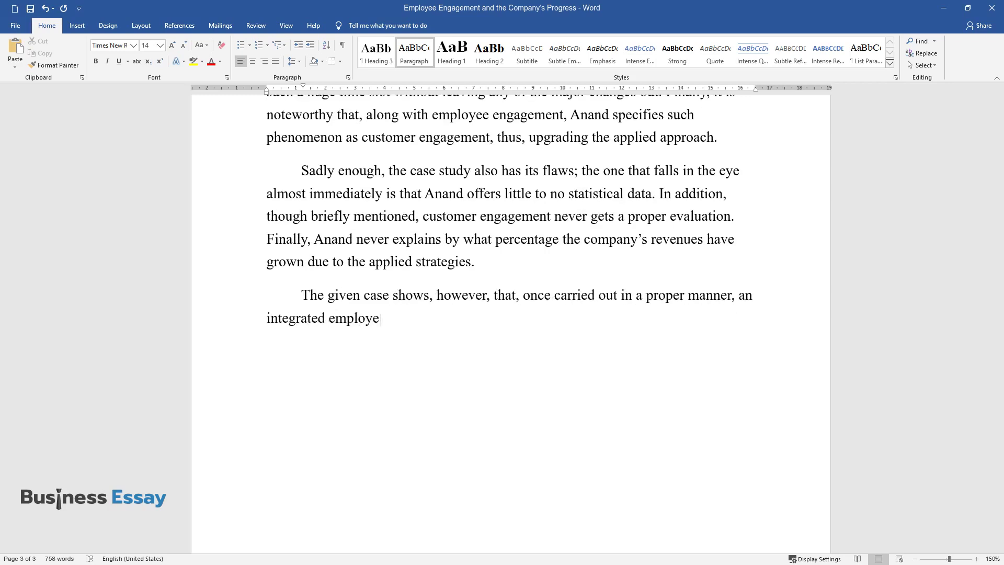
pyautogui.write('e engagement program helps not only p')
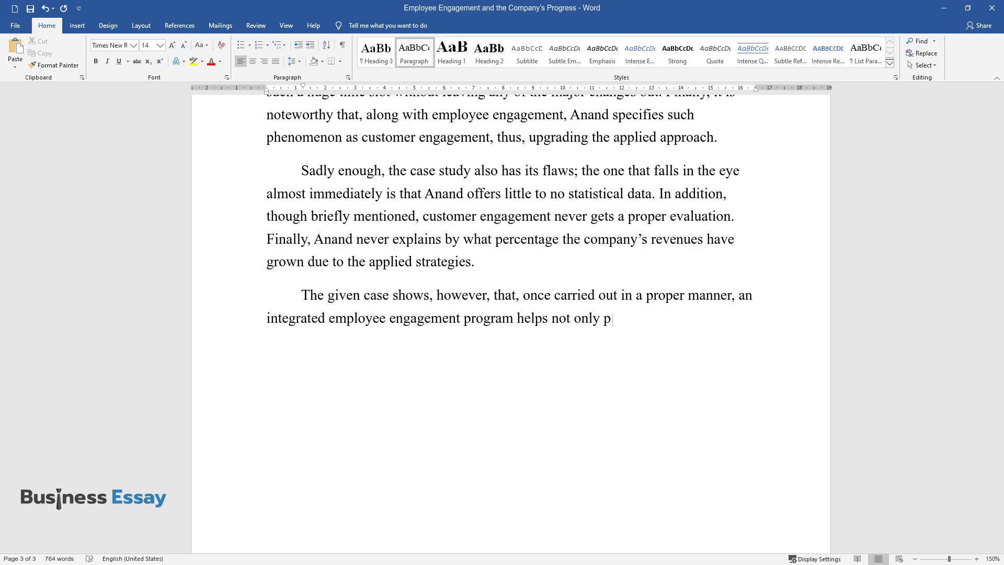
pyautogui.write('rovide the staff with proper motivati')
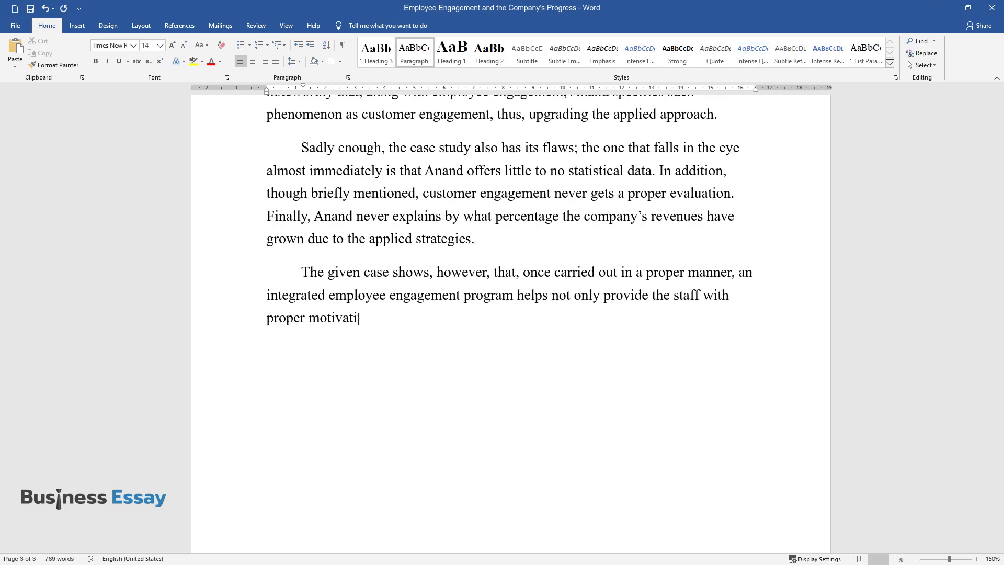
pyautogui.write('on but also detect and solve major pr')
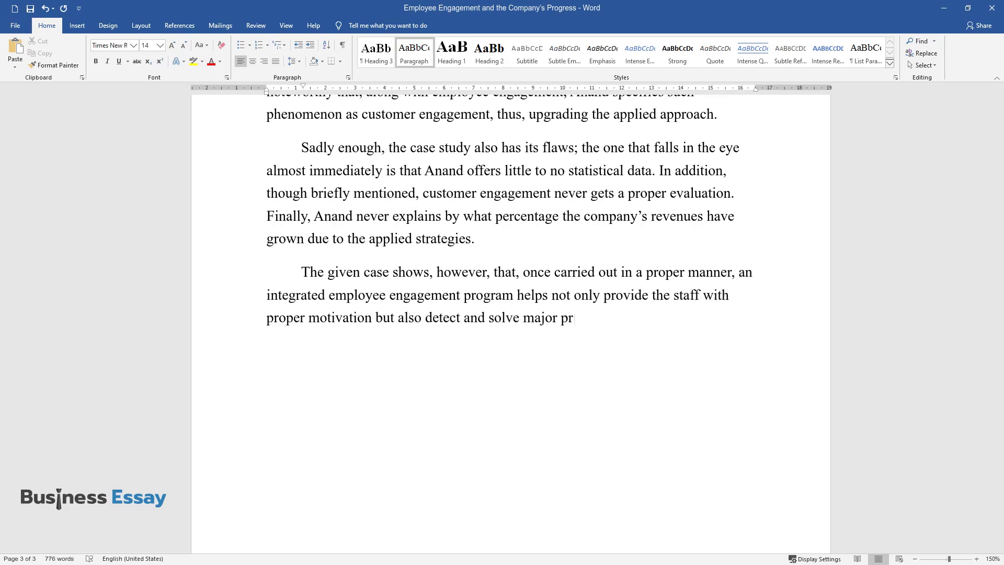
pyautogui.write('oblems and conflicts emerging in the ')
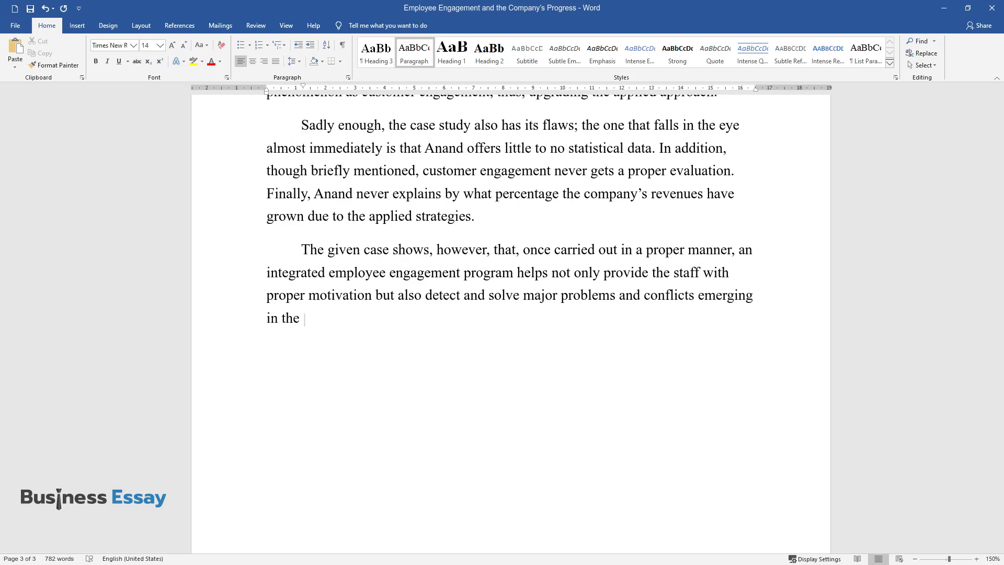
pyautogui.write('course of information distribution an')
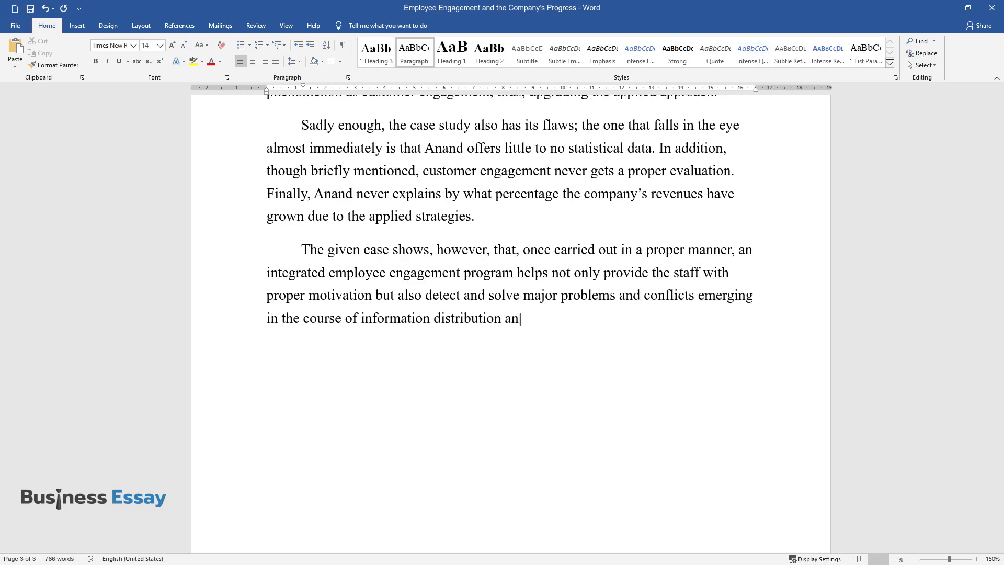
pyautogui.write('d processing. It would be wrong to cl')
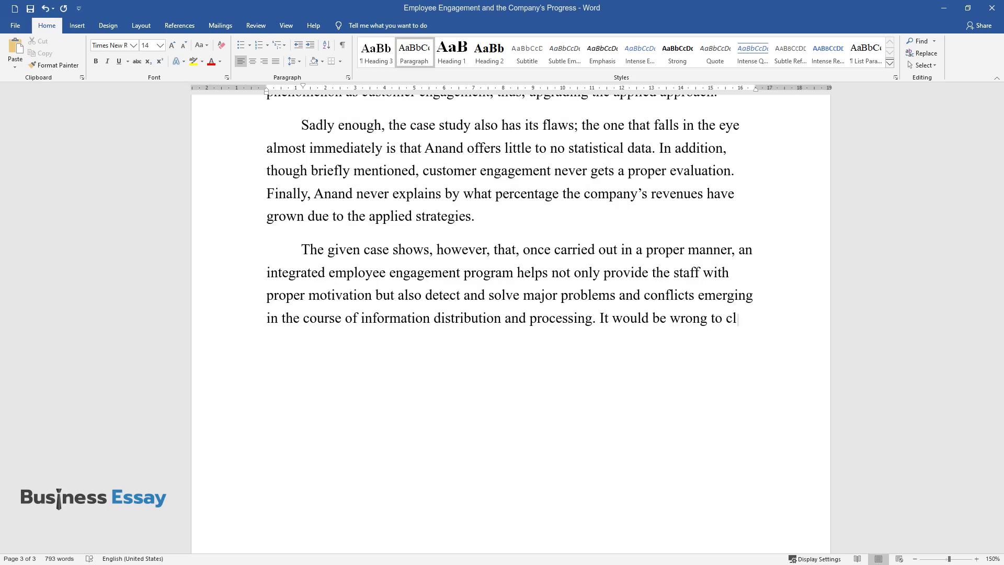
pyautogui.write('aim that the employee engagement prog')
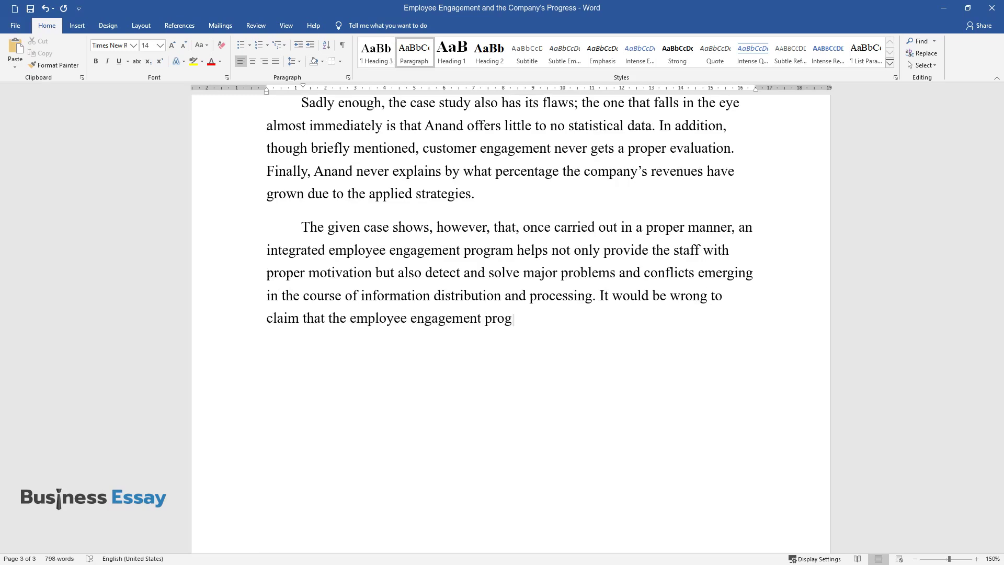
pyautogui.write('ram is a silver bullet for any corpor')
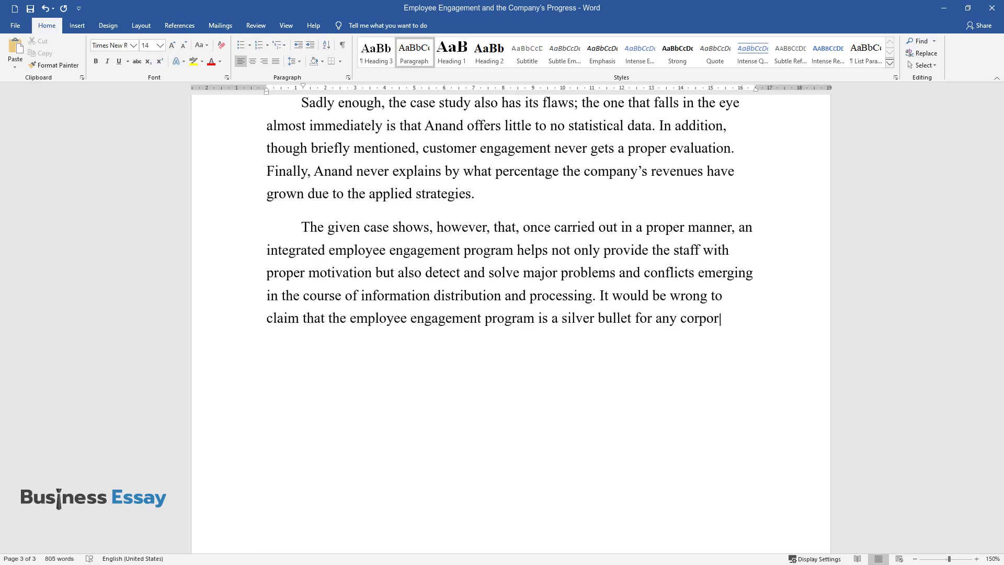
pyautogui.write('ate issue; however, the given case st')
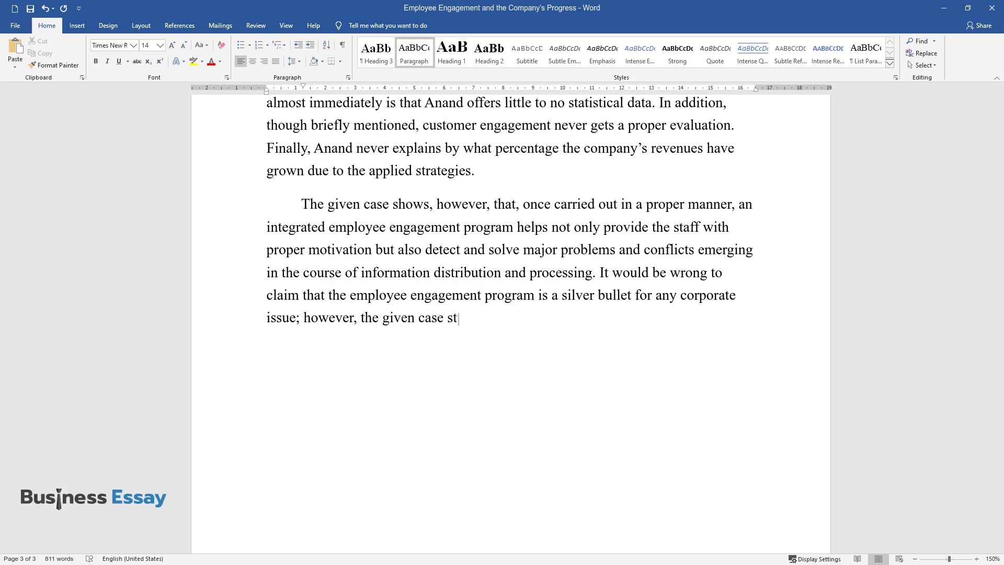
pyautogui.write('udy shows that, unless the staff is motivated for providing a high-quality')
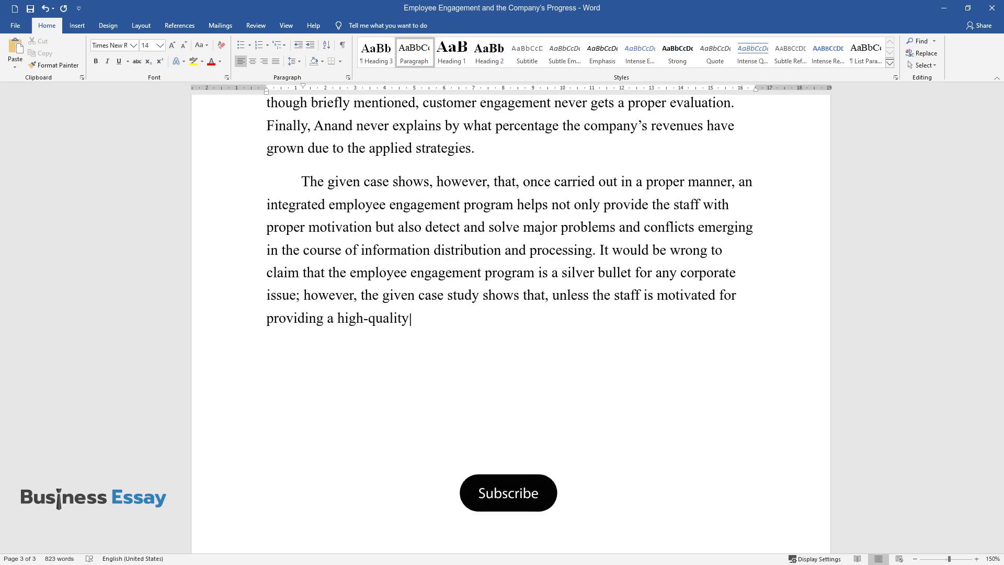
pyautogui.write(' result, an employee engagement progr')
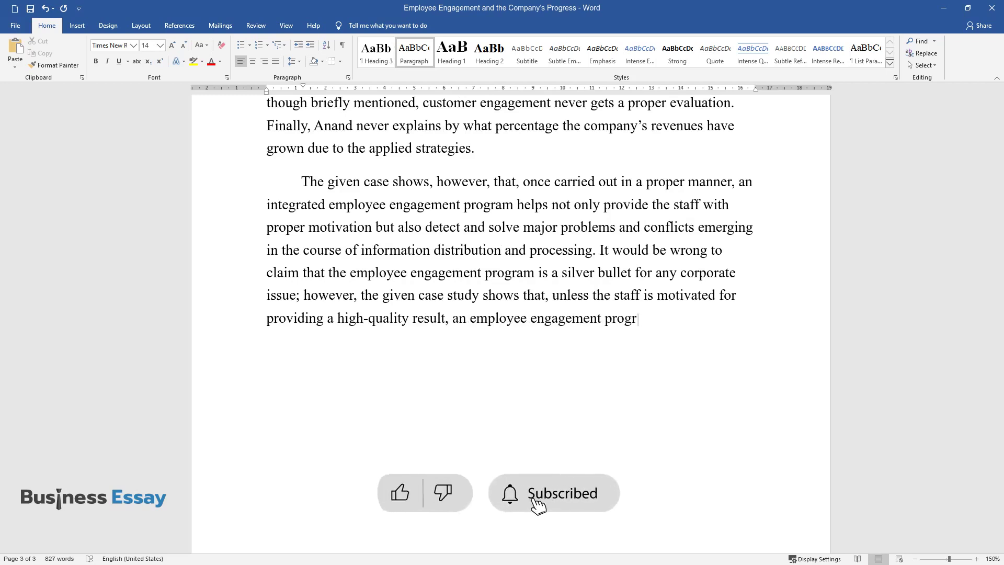
pyautogui.write('am should be considered the prime meth')
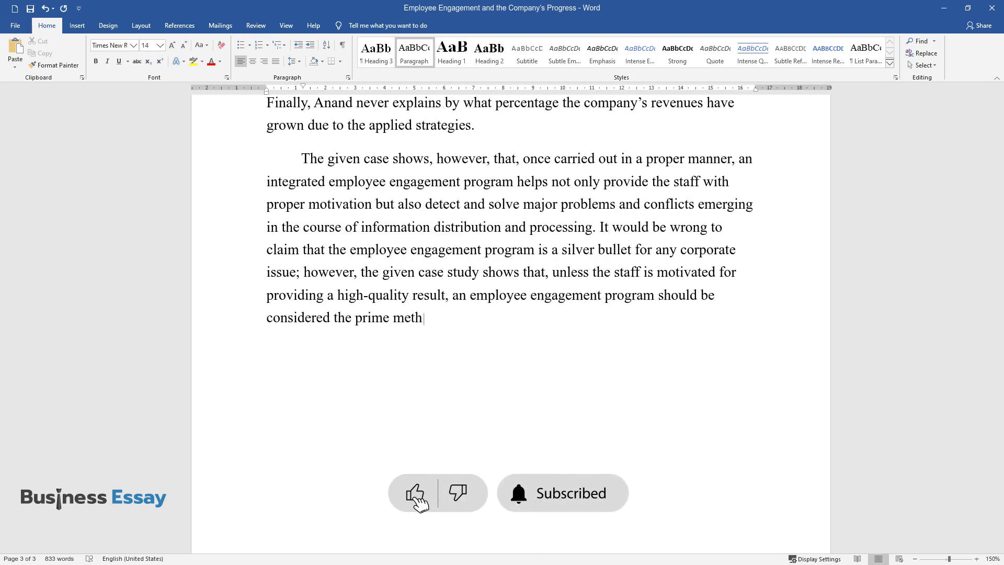
pyautogui.write('od of getting the members of the sta')
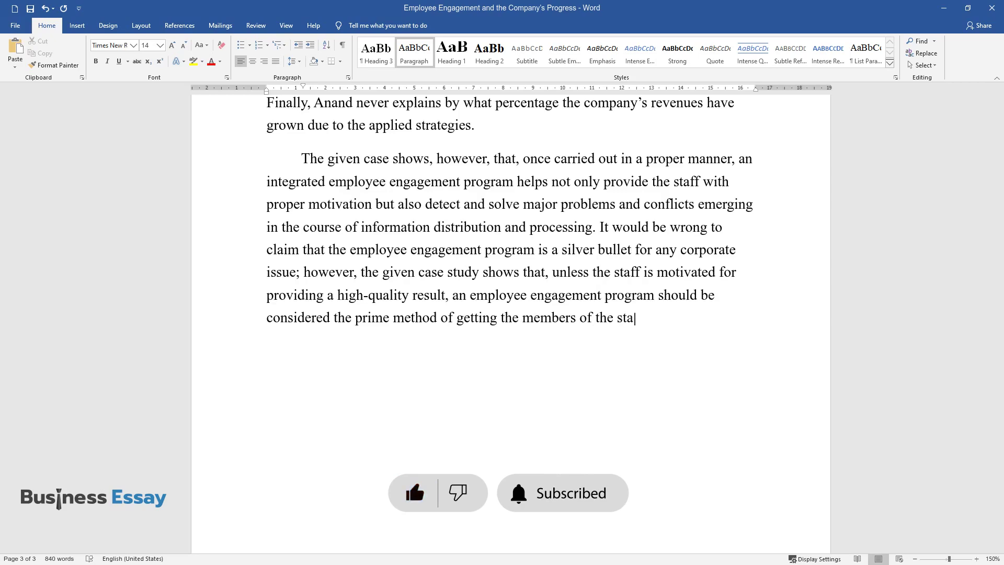
pyautogui.write('ff involved with the company’s future.')
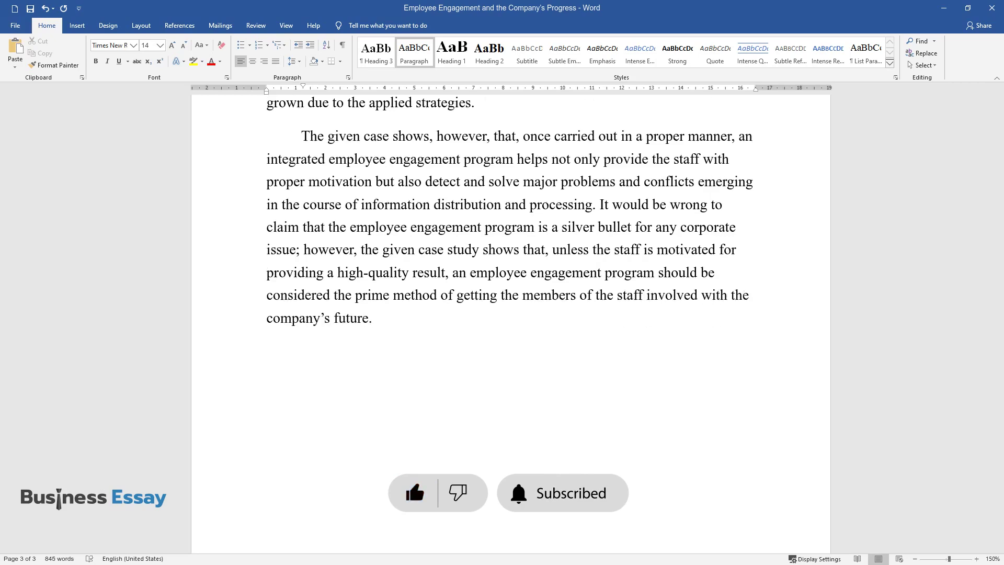